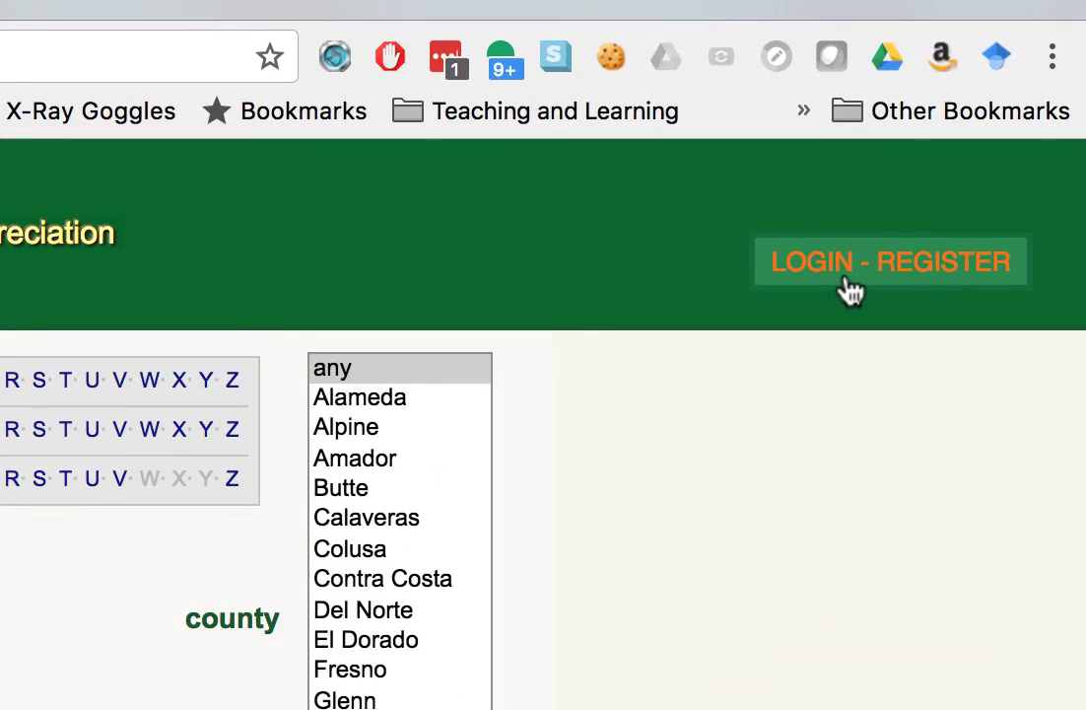
Step: Sign up for a new Calflora account registered as a contributor
{"action": "left_click", "coordinate": [849, 296]}
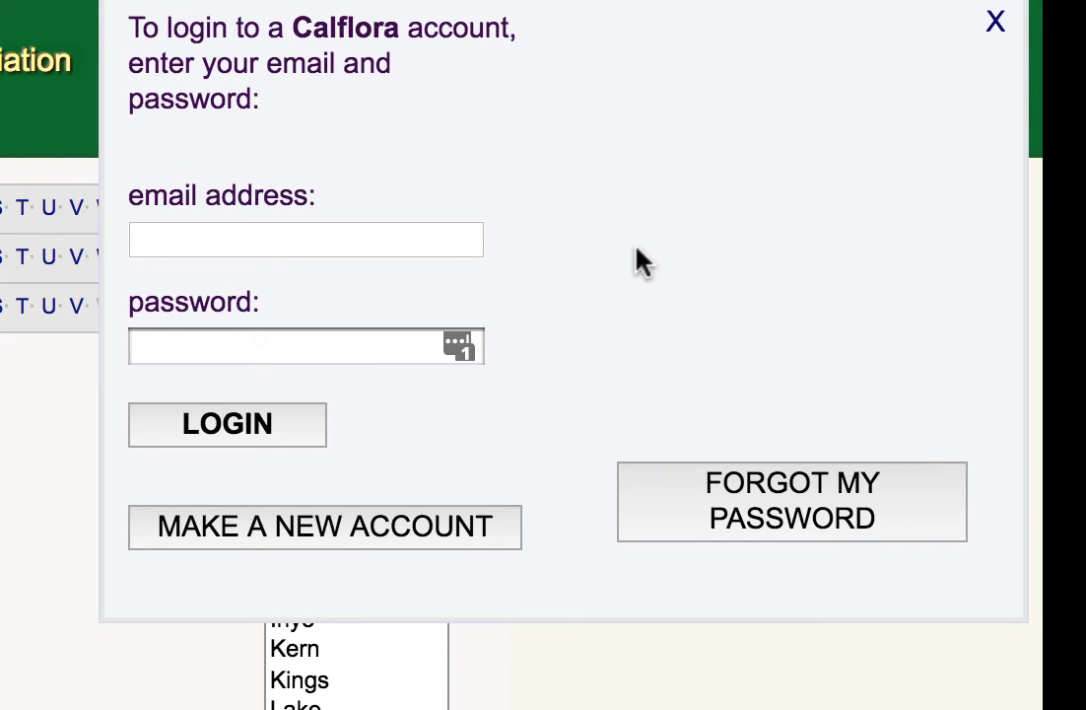
{"action": "left_click", "coordinate": [503, 537]}
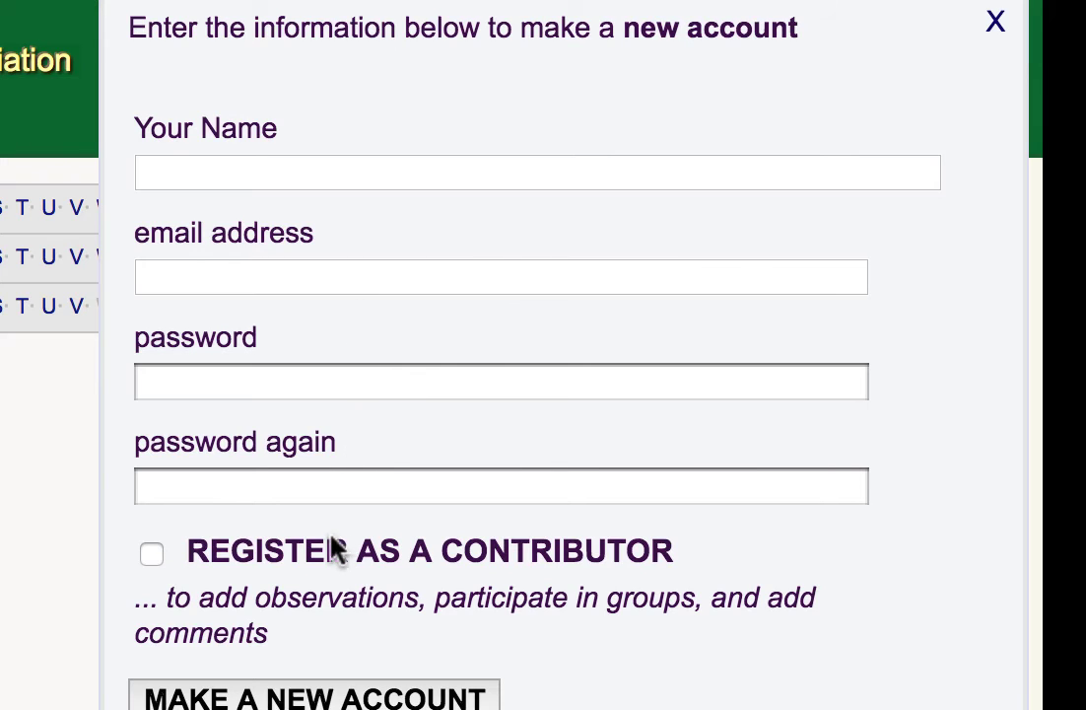
{"action": "left_click", "coordinate": [152, 555]}
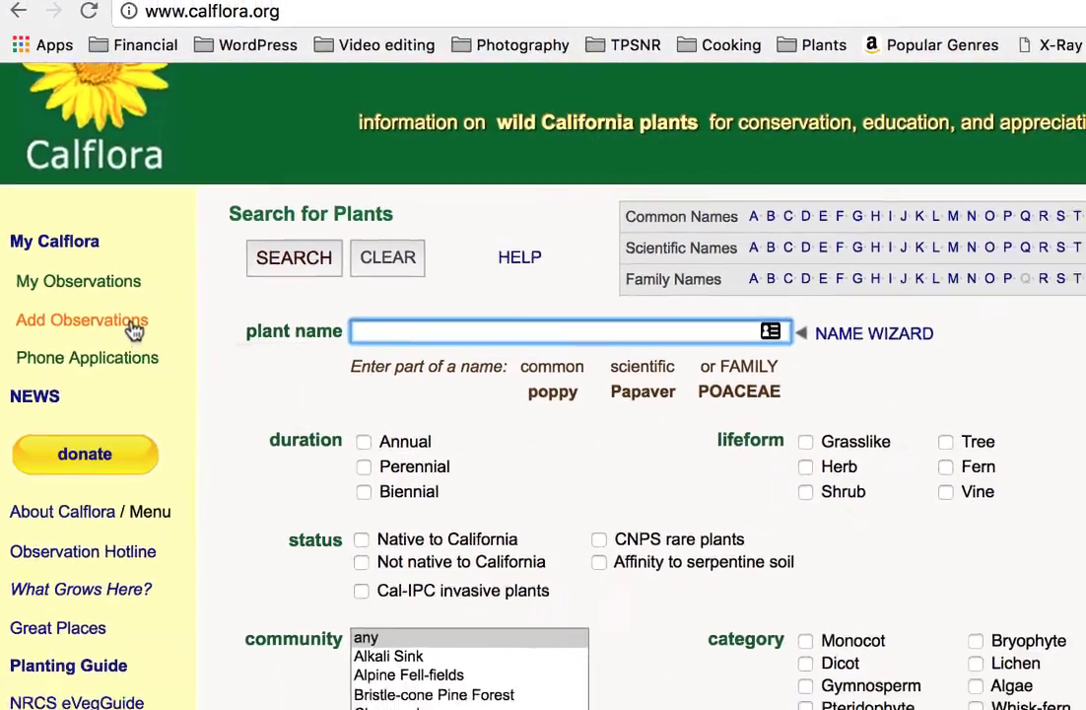
Step: Go to Add Observations and open the Plant Observation Entry page
{"action": "left_click", "coordinate": [143, 345]}
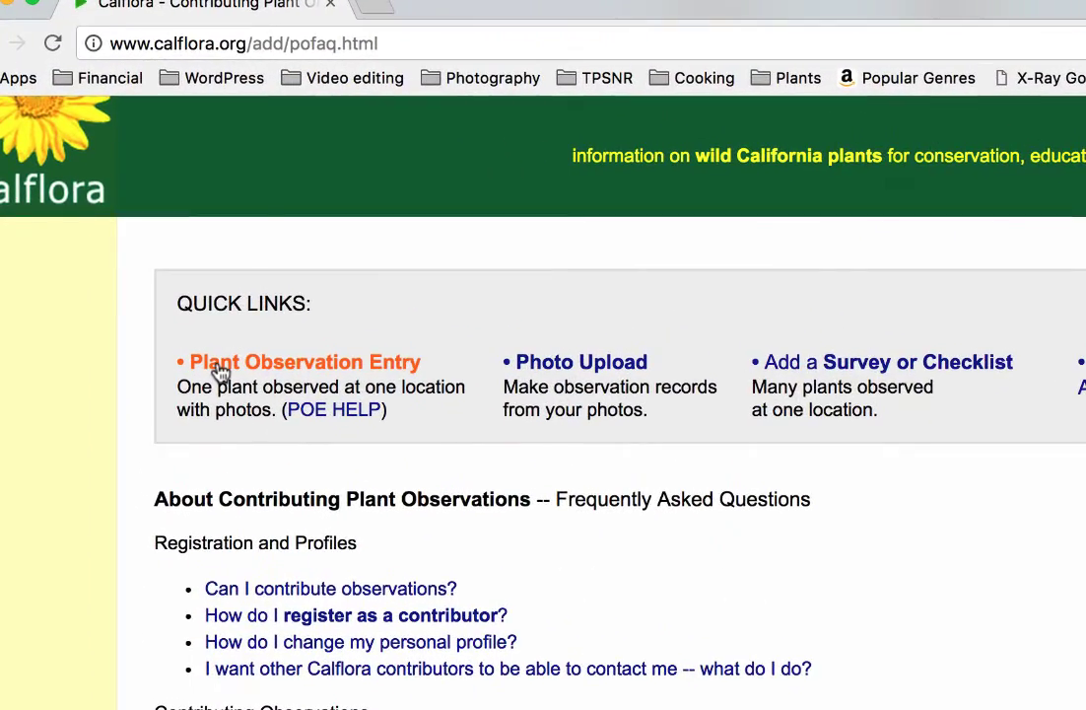
{"action": "left_click", "coordinate": [163, 252]}
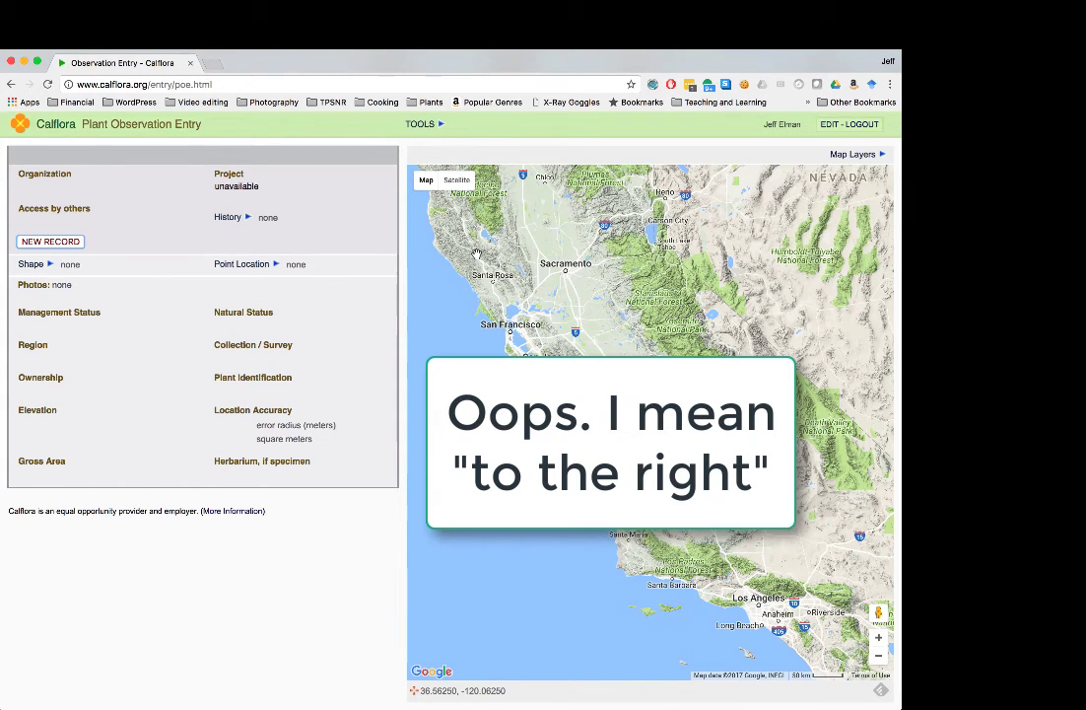
Step: Pan and zoom the map south to the Torrey Pines coast by Los Peñasquitos Lagoon
{"action": "left_click_drag", "start_coordinate": [650, 548], "coordinate": [533, 297]}
{"action": "left_click_drag", "start_coordinate": [532, 172], "coordinate": [513, 163]}
{"action": "left_click_drag", "start_coordinate": [587, 395], "coordinate": [542, 377]}
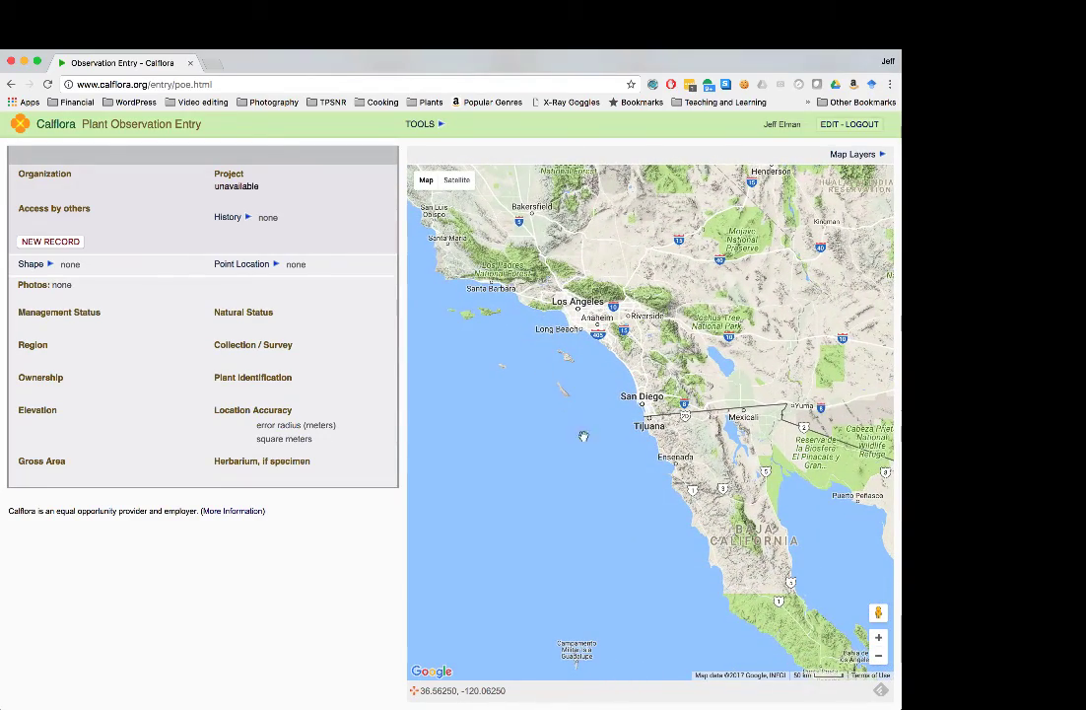
{"action": "left_click_drag", "start_coordinate": [592, 445], "coordinate": [613, 456]}
{"action": "left_click", "coordinate": [633, 443]}
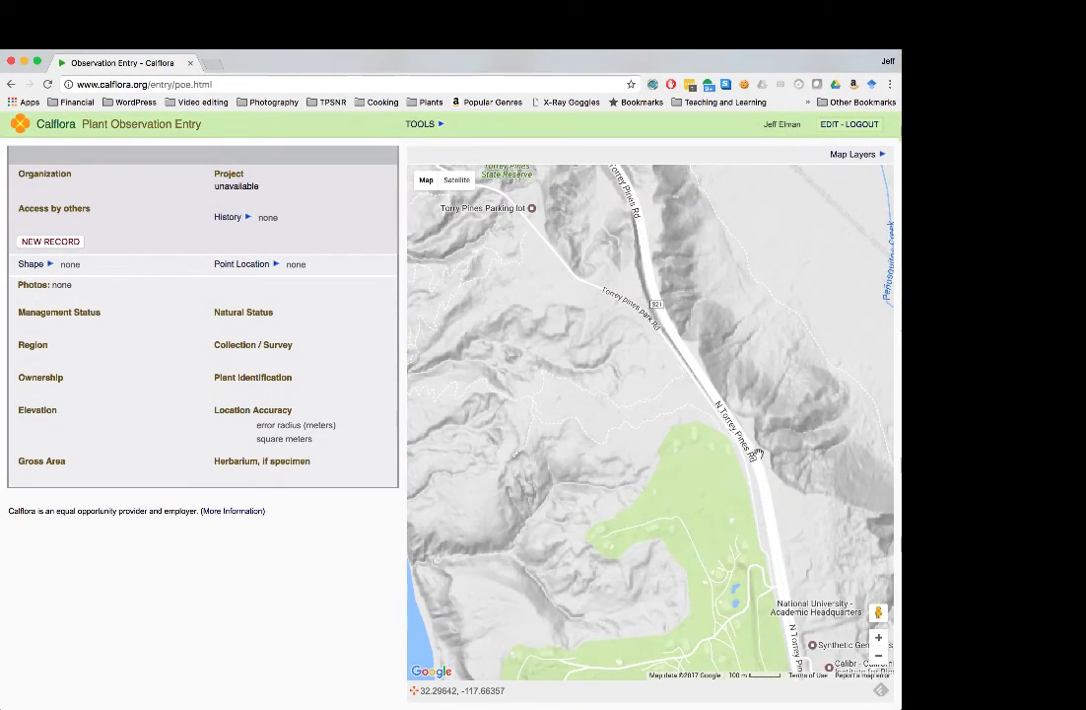
{"action": "left_click_drag", "start_coordinate": [680, 433], "coordinate": [815, 515]}
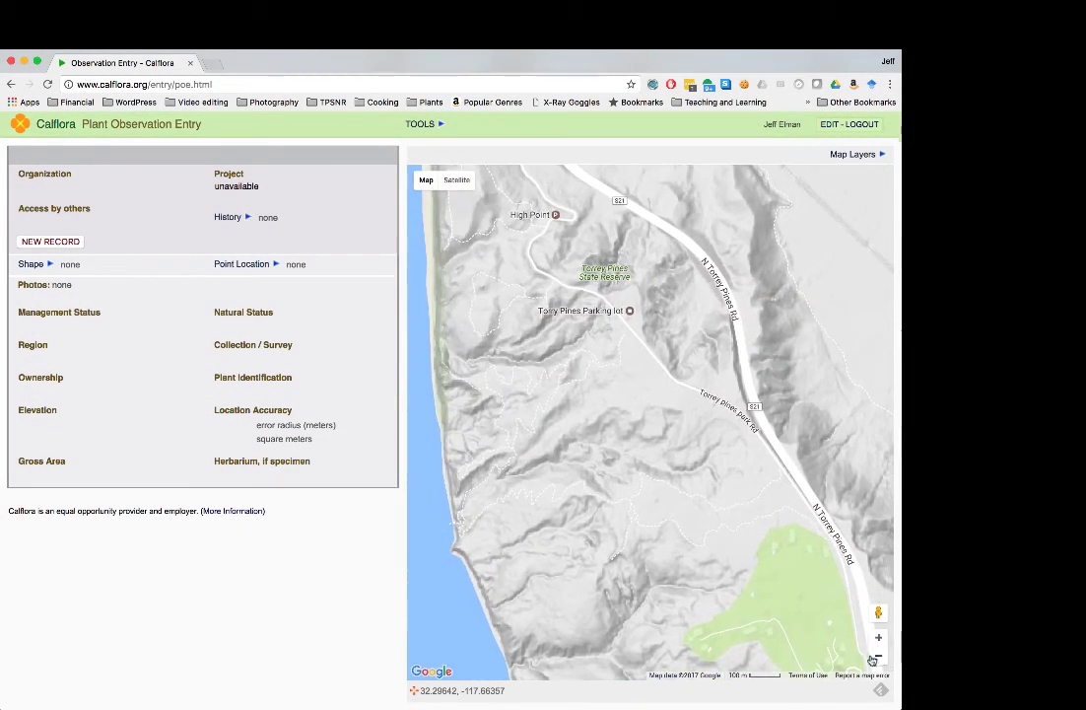
{"action": "scroll", "coordinate": [649, 425], "scroll_direction": "down", "scroll_amount": 1}
{"action": "left_click_drag", "start_coordinate": [789, 384], "coordinate": [791, 580]}
{"action": "left_click_drag", "start_coordinate": [775, 366], "coordinate": [750, 214]}
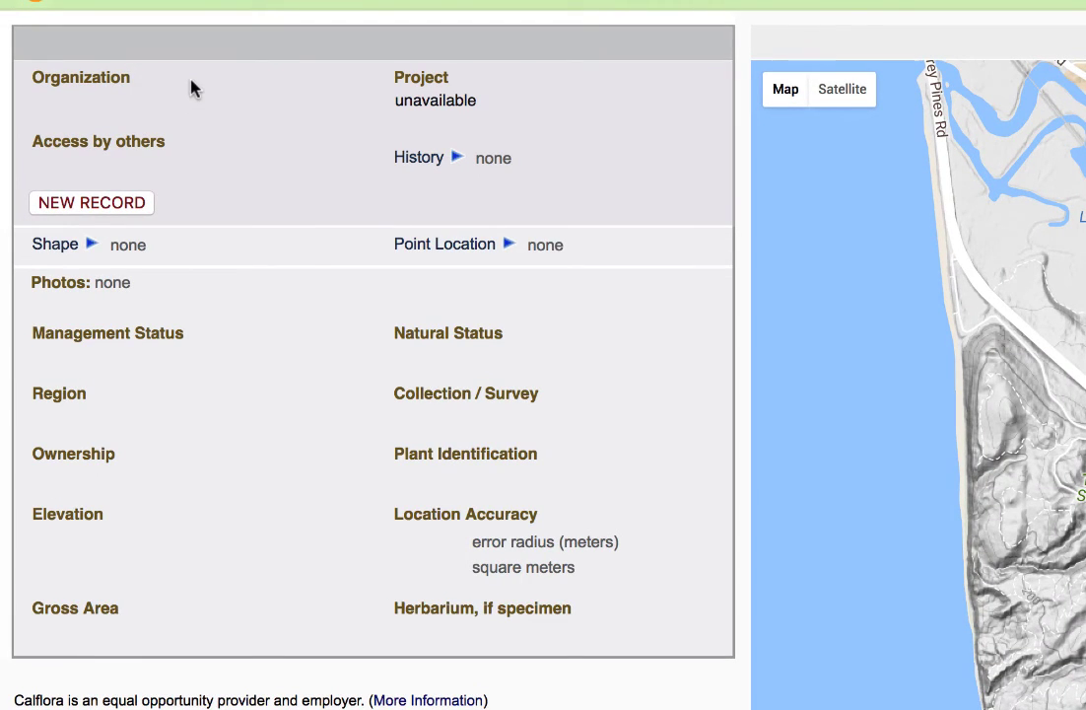
Step: Start a new record with Independent organization, Simple data collection project, and published access
{"action": "left_click", "coordinate": [85, 204]}
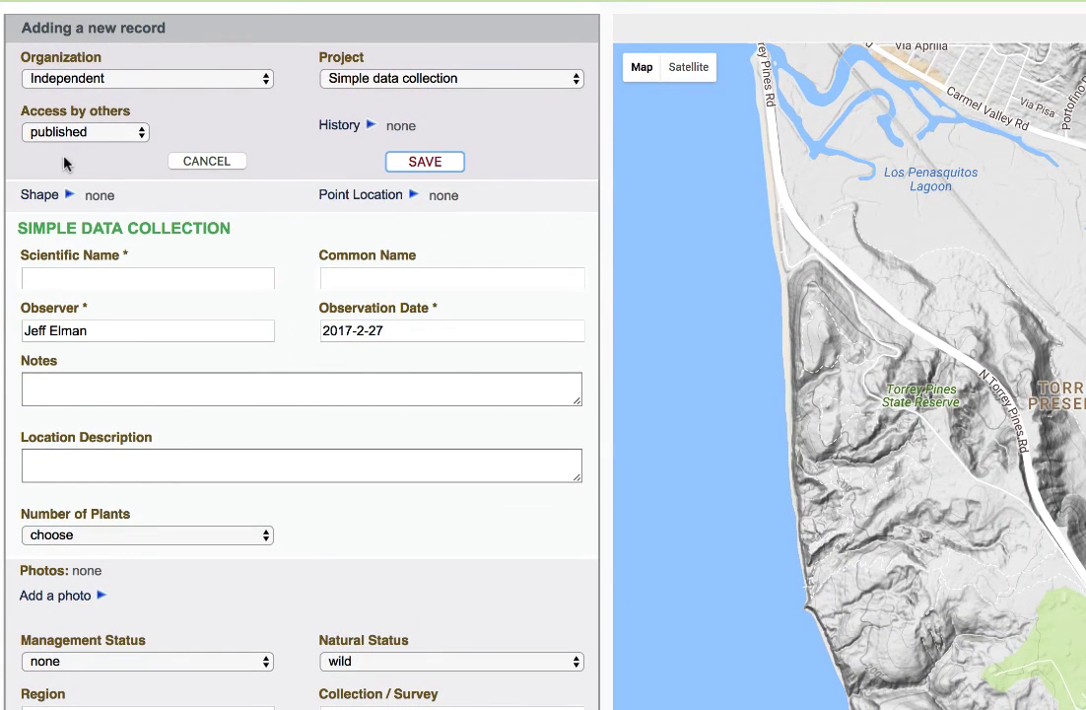
{"action": "left_click", "coordinate": [123, 82]}
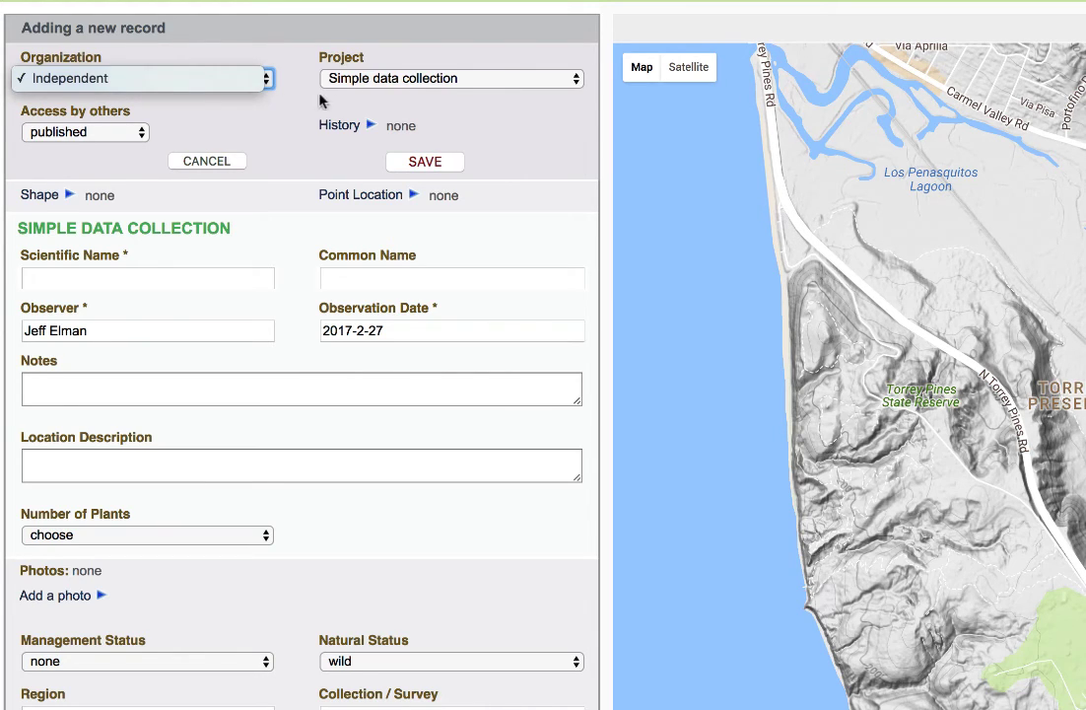
{"action": "left_click", "coordinate": [378, 87]}
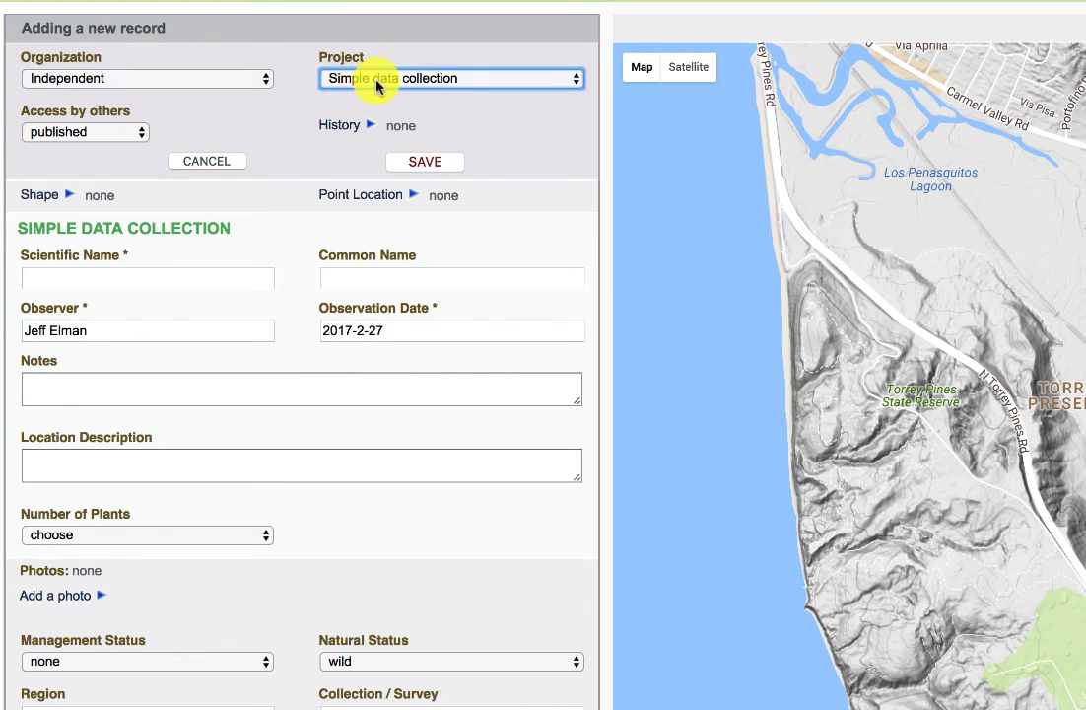
{"action": "left_click", "coordinate": [470, 80]}
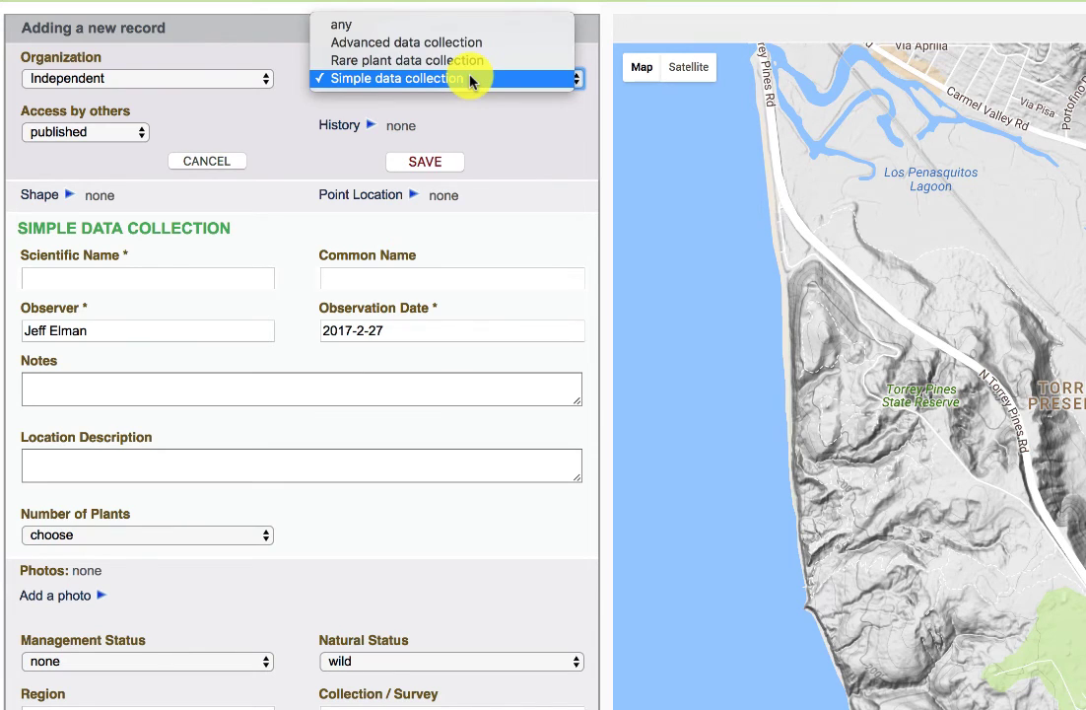
{"action": "left_click", "coordinate": [315, 106]}
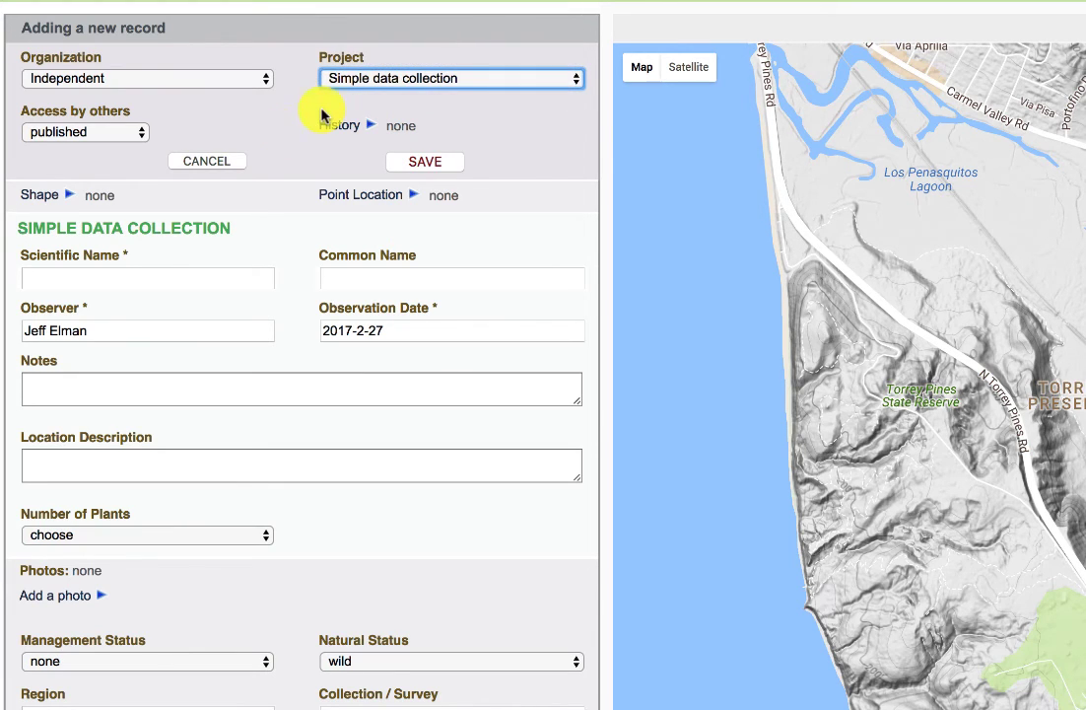
{"action": "left_click", "coordinate": [131, 136]}
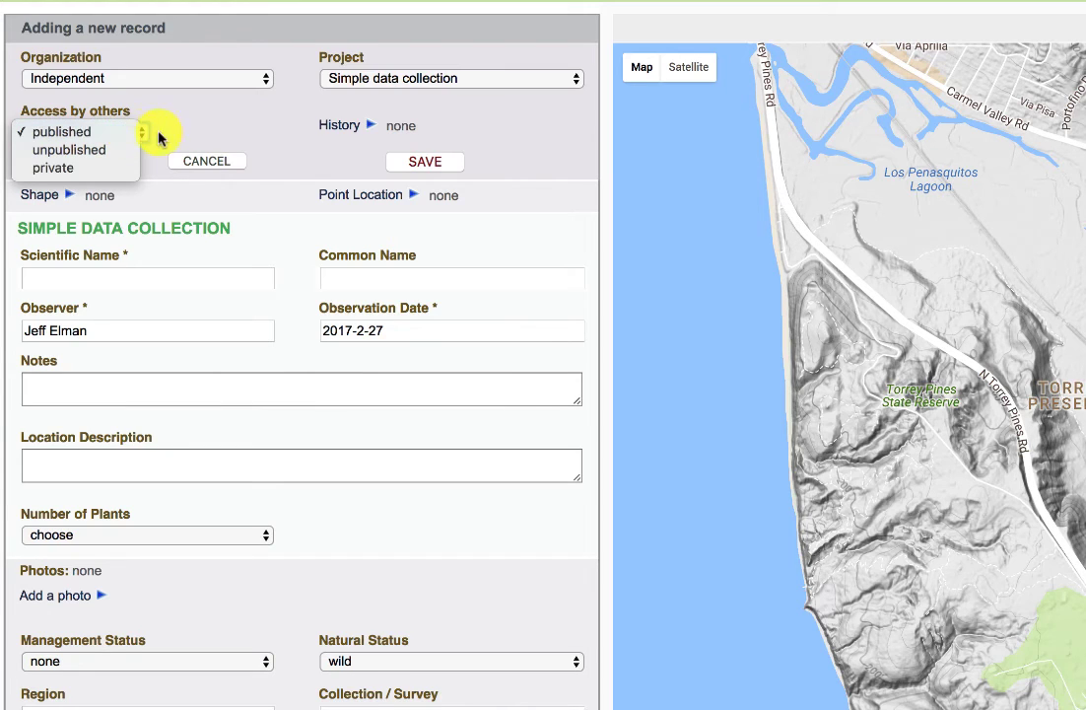
{"action": "left_click", "coordinate": [204, 116]}
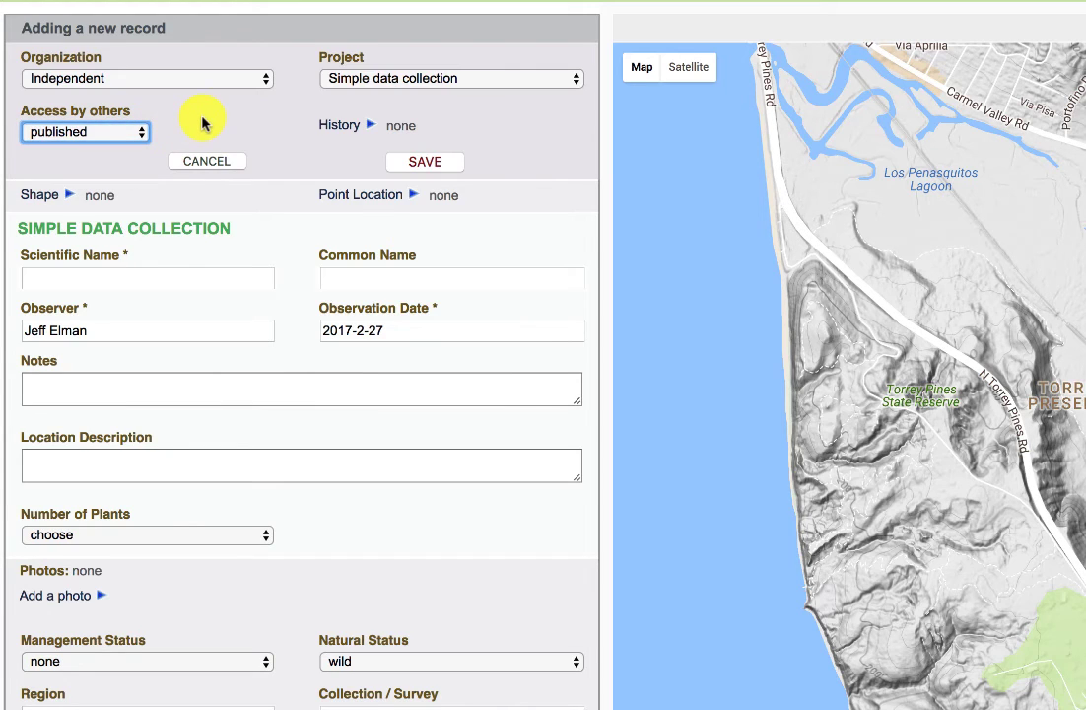
{"action": "left_click", "coordinate": [345, 128]}
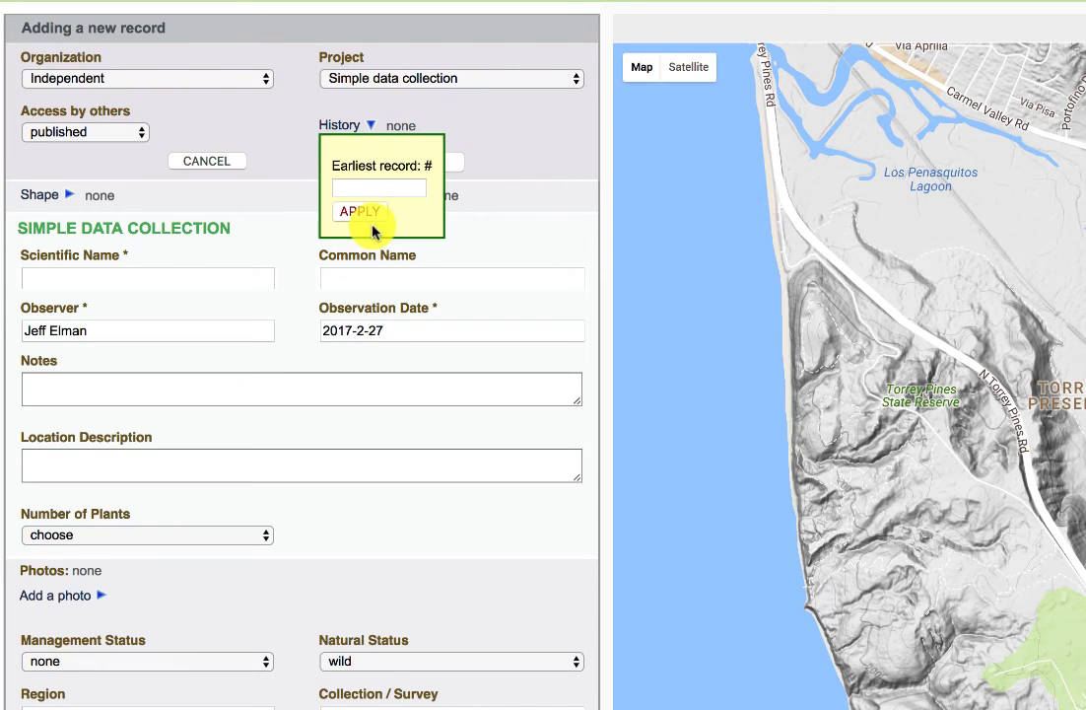
{"action": "left_click", "coordinate": [366, 213]}
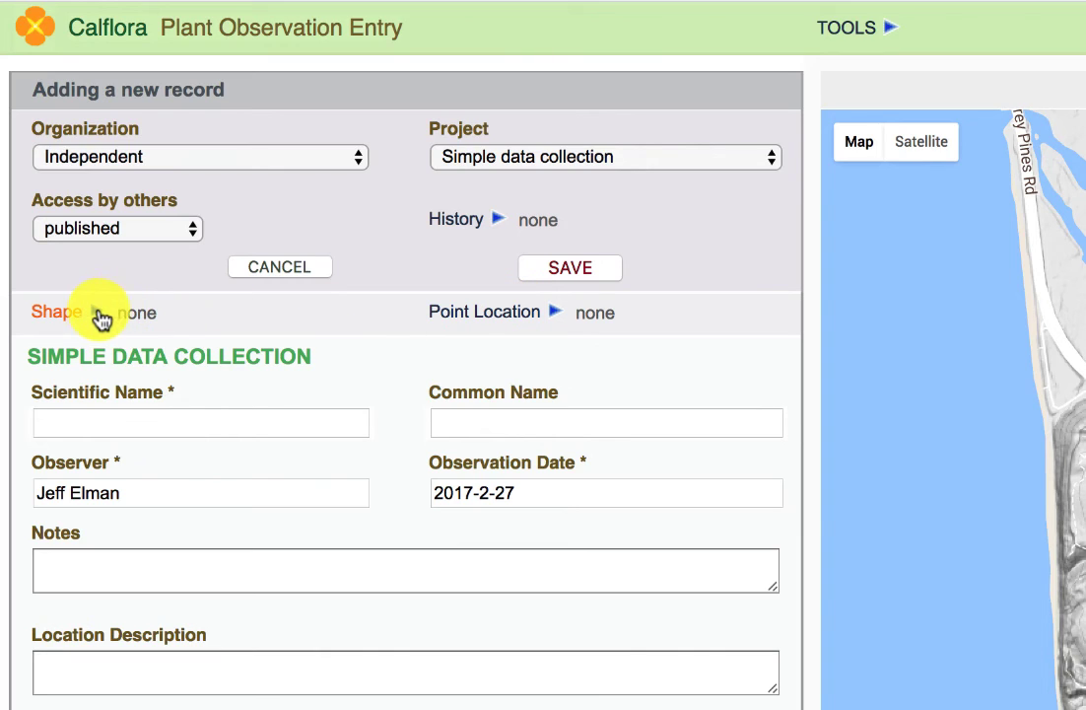
Step: Glance at the Shape options, then open the record's Point Location options
{"action": "left_click", "coordinate": [99, 316]}
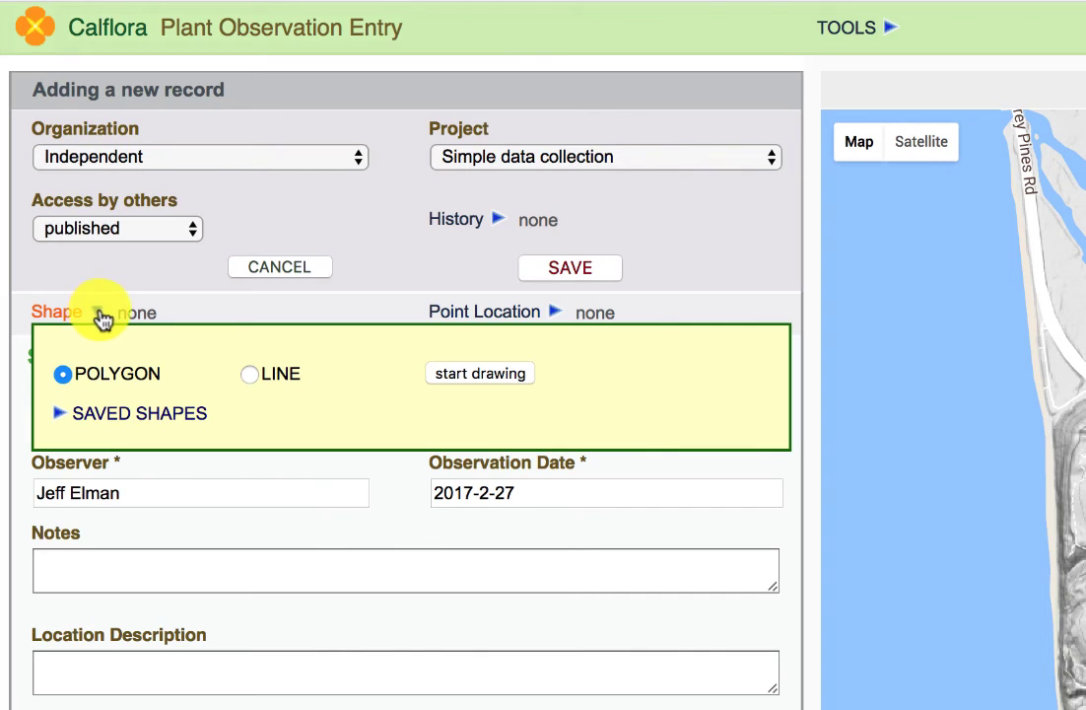
{"action": "left_click", "coordinate": [99, 315]}
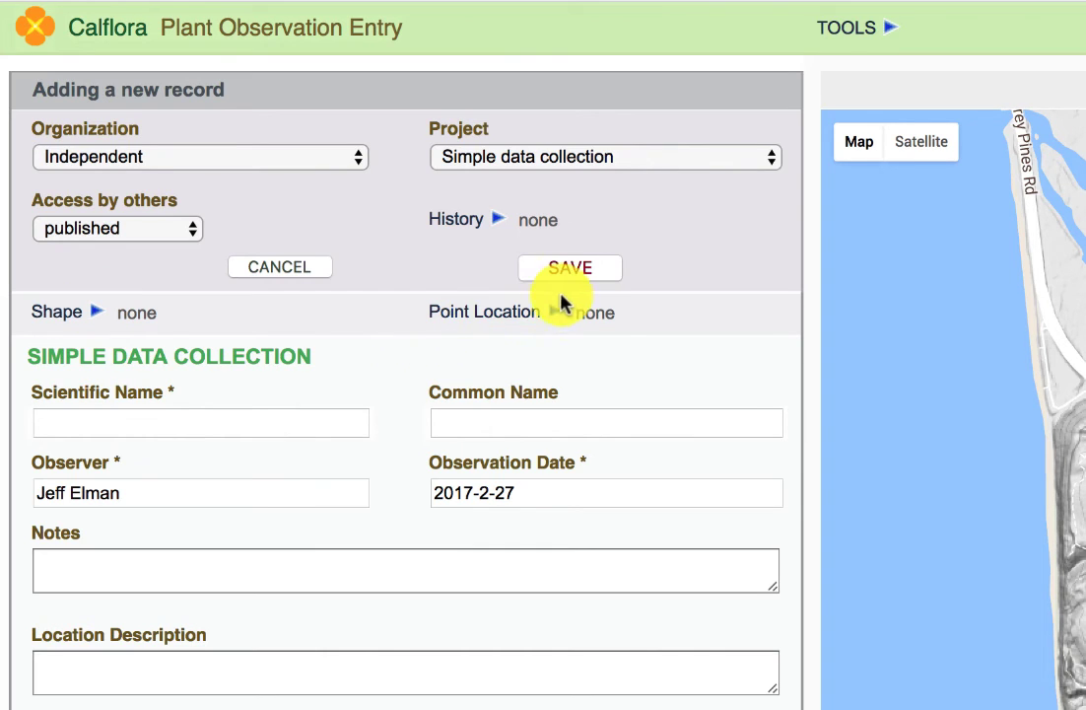
{"action": "left_click", "coordinate": [555, 311]}
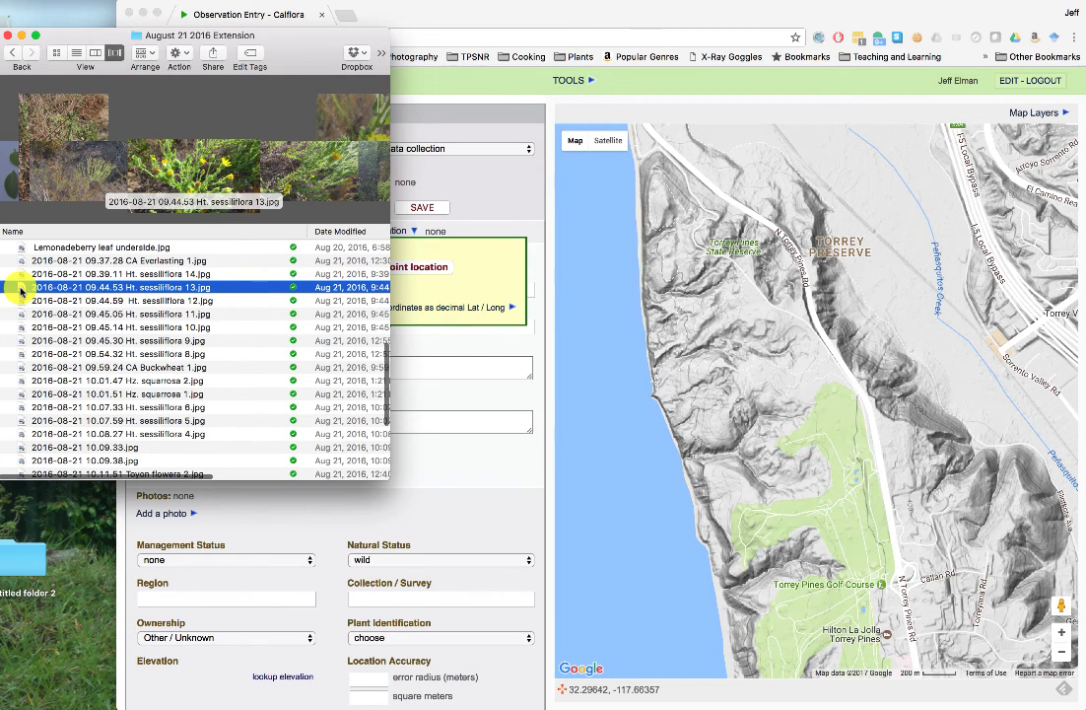
Step: Show the photo's Get Info GPS data and reveal the form's latitude and longitude fields
{"action": "key", "text": "super+i"}
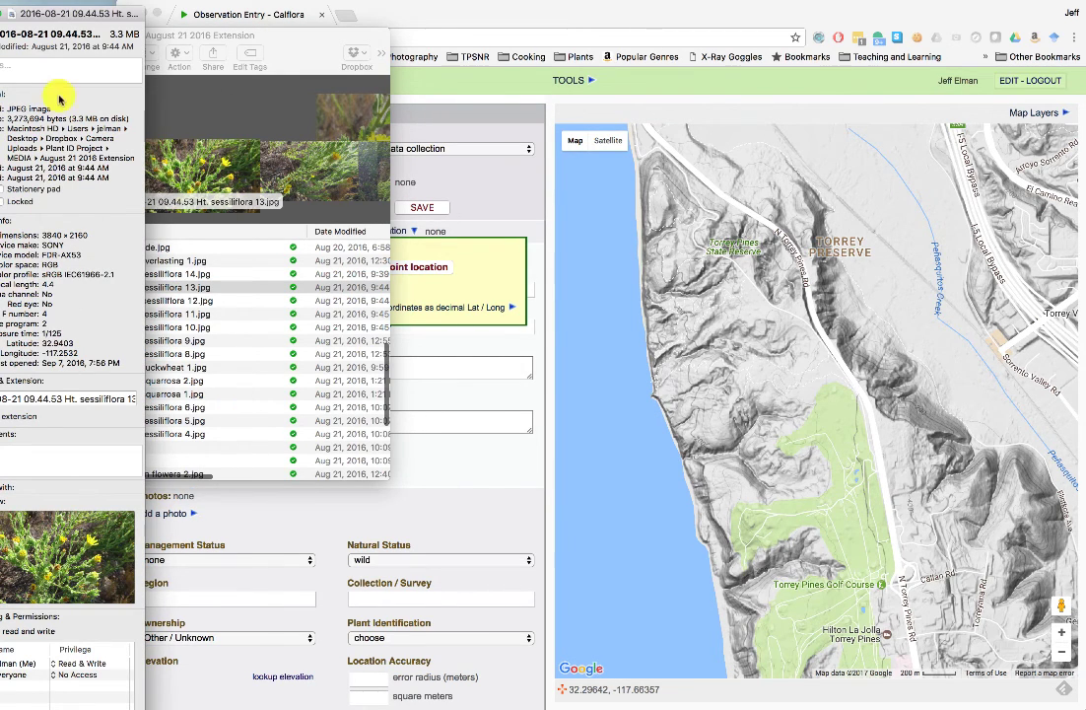
{"action": "left_click_drag", "start_coordinate": [64, 13], "coordinate": [90, 11]}
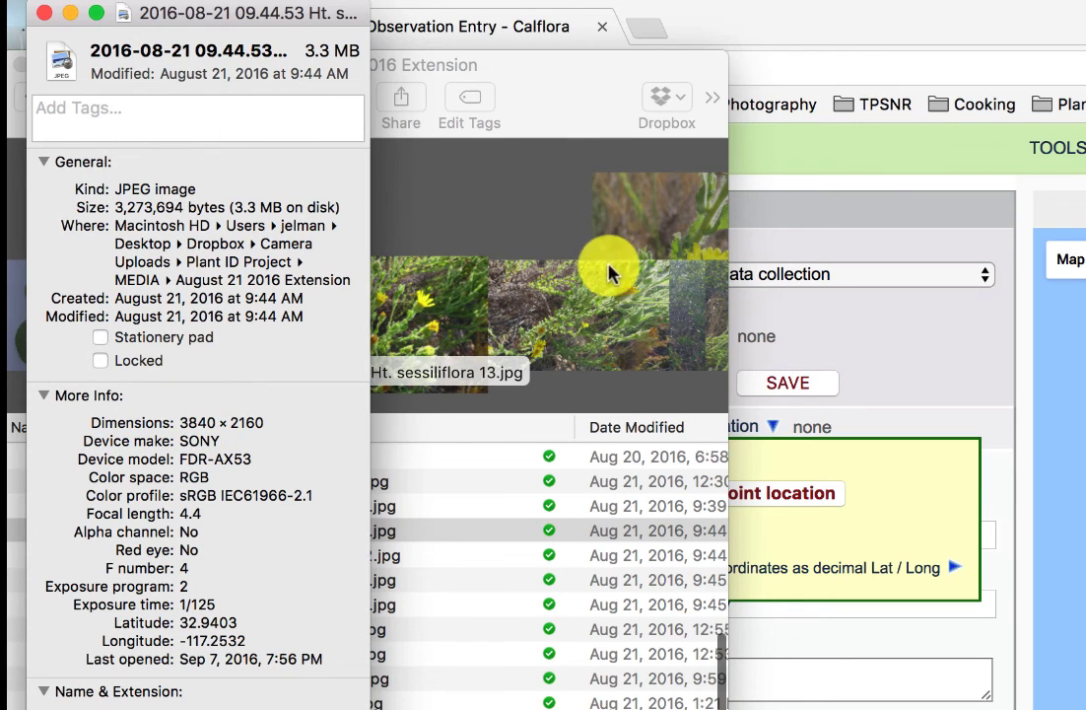
{"action": "left_click", "coordinate": [840, 318]}
{"action": "left_click", "coordinate": [954, 572]}
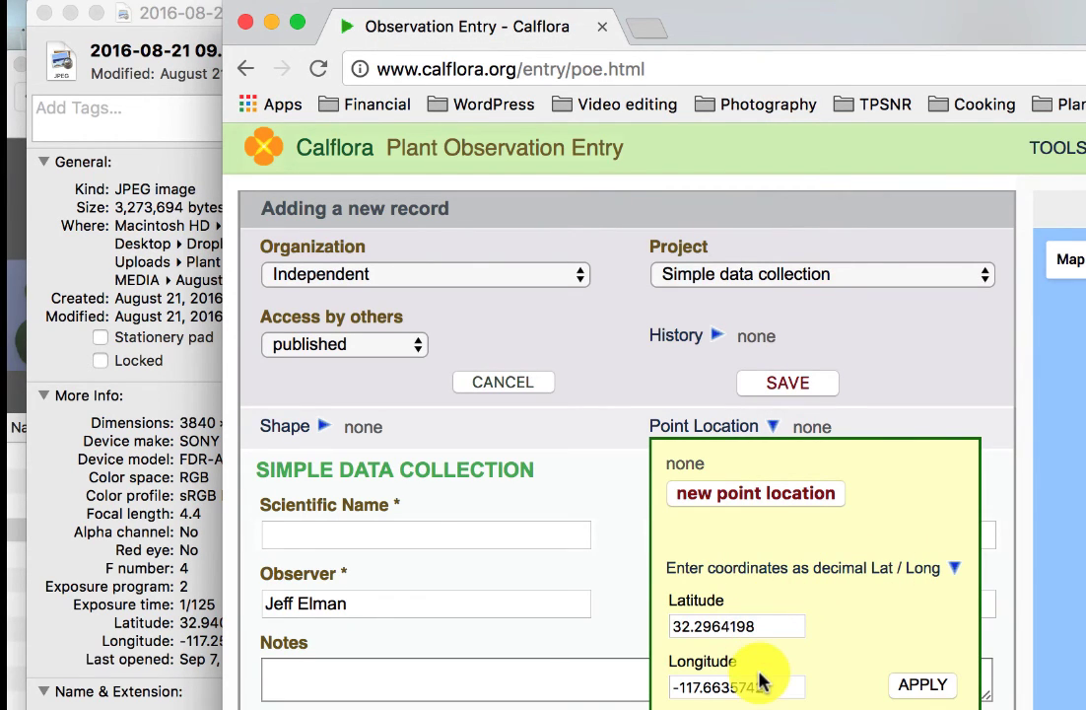
{"action": "left_click", "coordinate": [840, 497]}
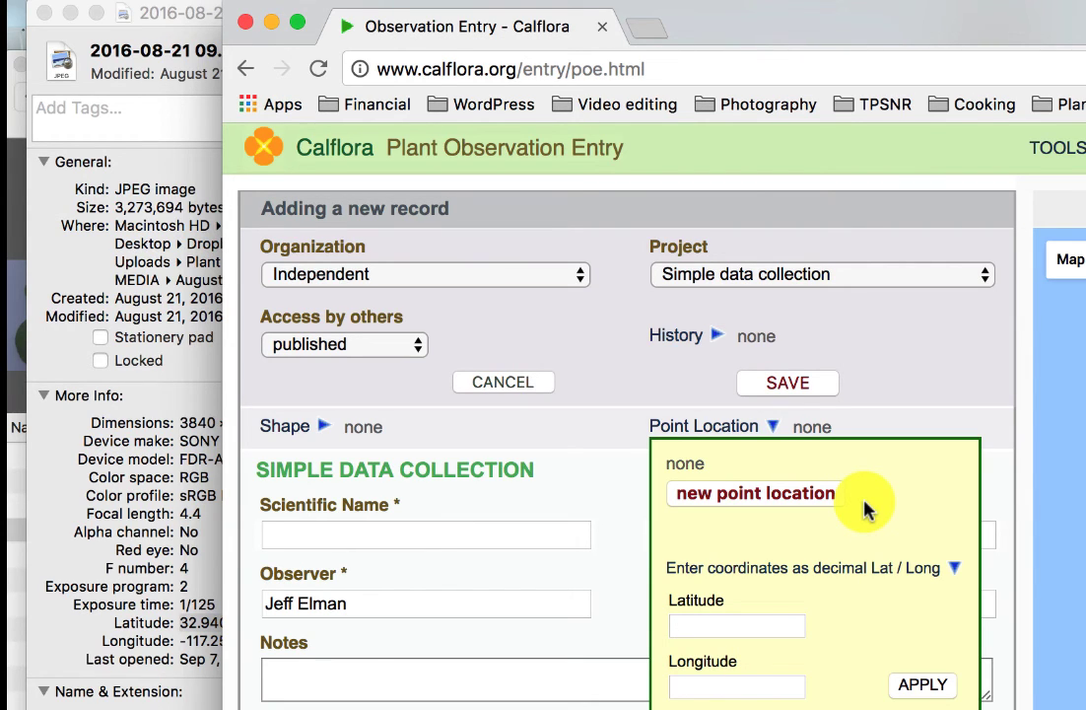
Step: Copy the photo's latitude 32.9403 into the Latitude field
{"action": "left_click", "coordinate": [81, 459]}
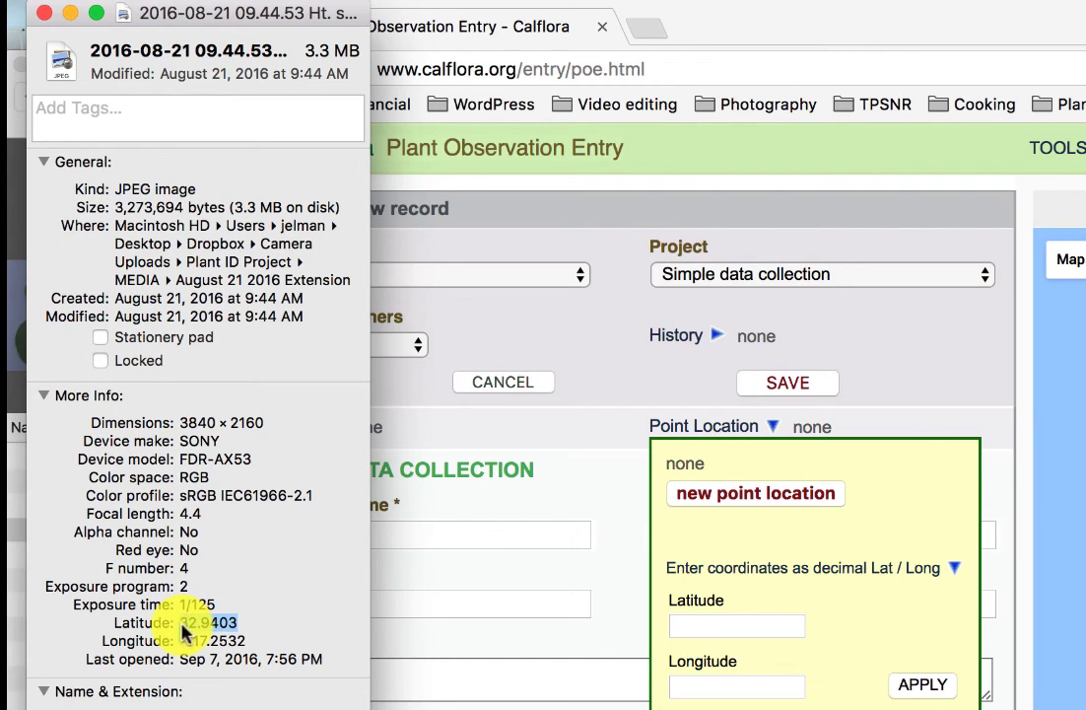
{"action": "left_click_drag", "start_coordinate": [196, 623], "coordinate": [244, 632]}
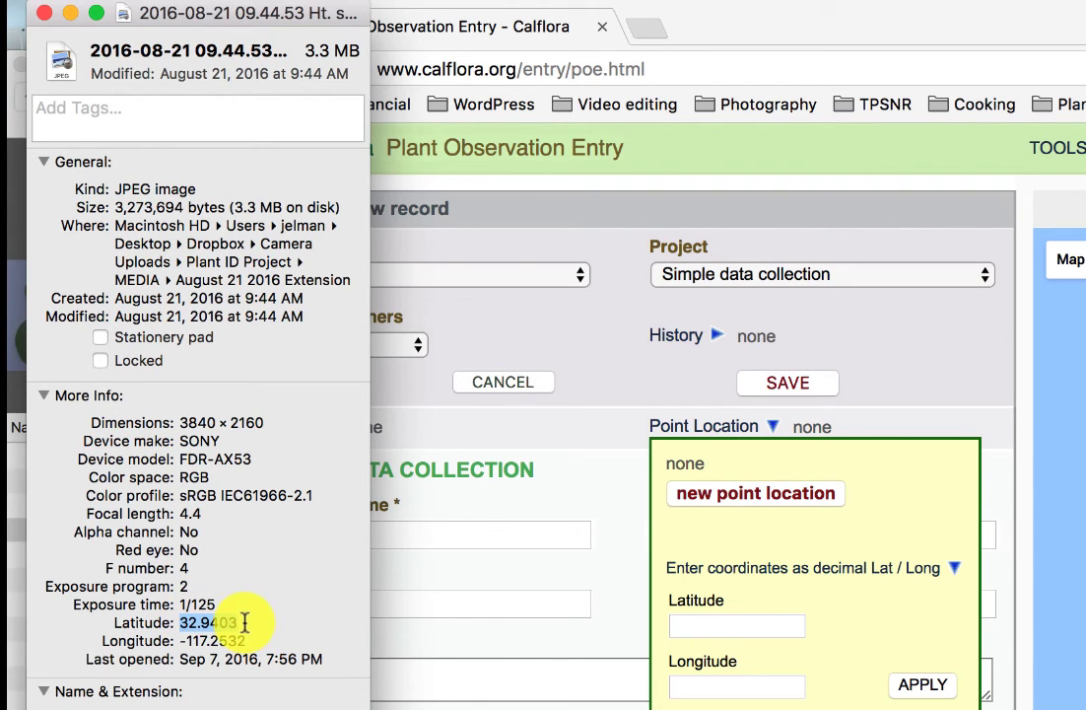
{"action": "left_click", "coordinate": [679, 623]}
{"action": "left_click", "coordinate": [679, 625]}
{"action": "type", "text": "32.9403"}
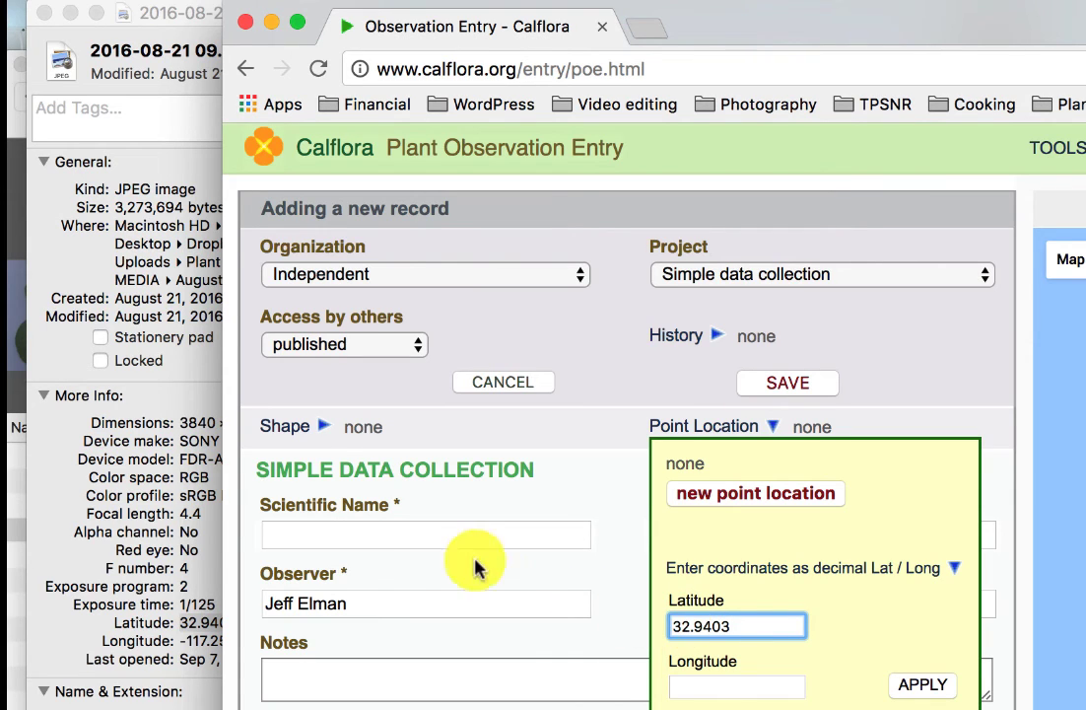
Step: Copy longitude -117.2532 into the Longitude field and apply the point location
{"action": "left_click", "coordinate": [188, 625]}
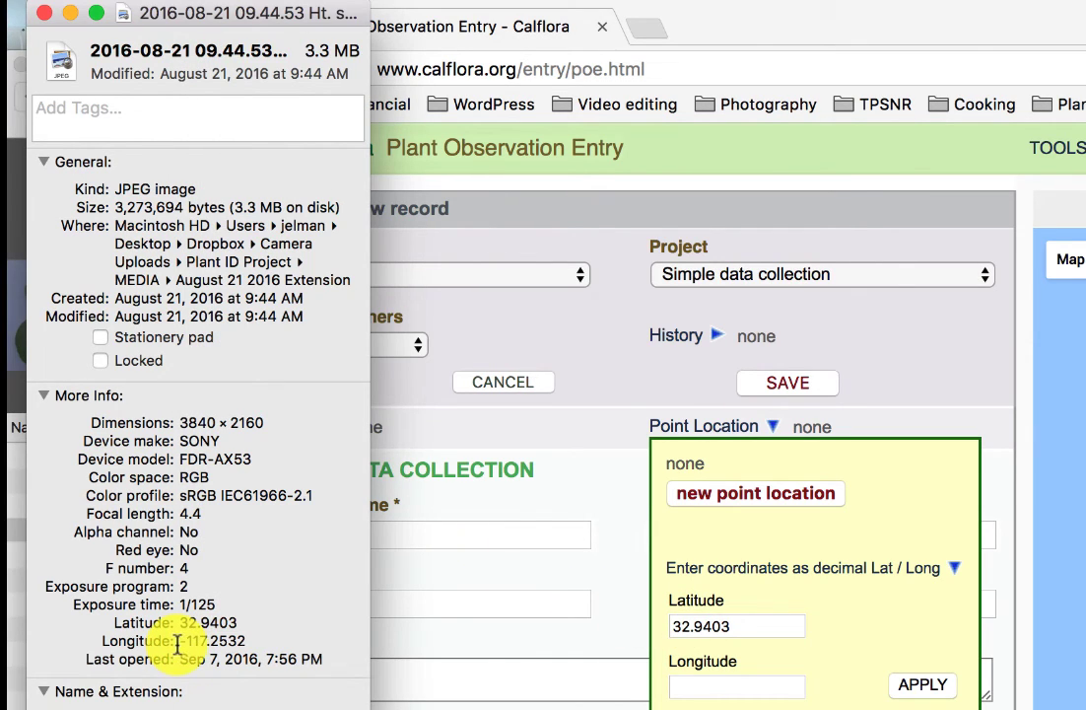
{"action": "left_click_drag", "start_coordinate": [177, 643], "coordinate": [257, 642]}
{"action": "key", "text": "super+c"}
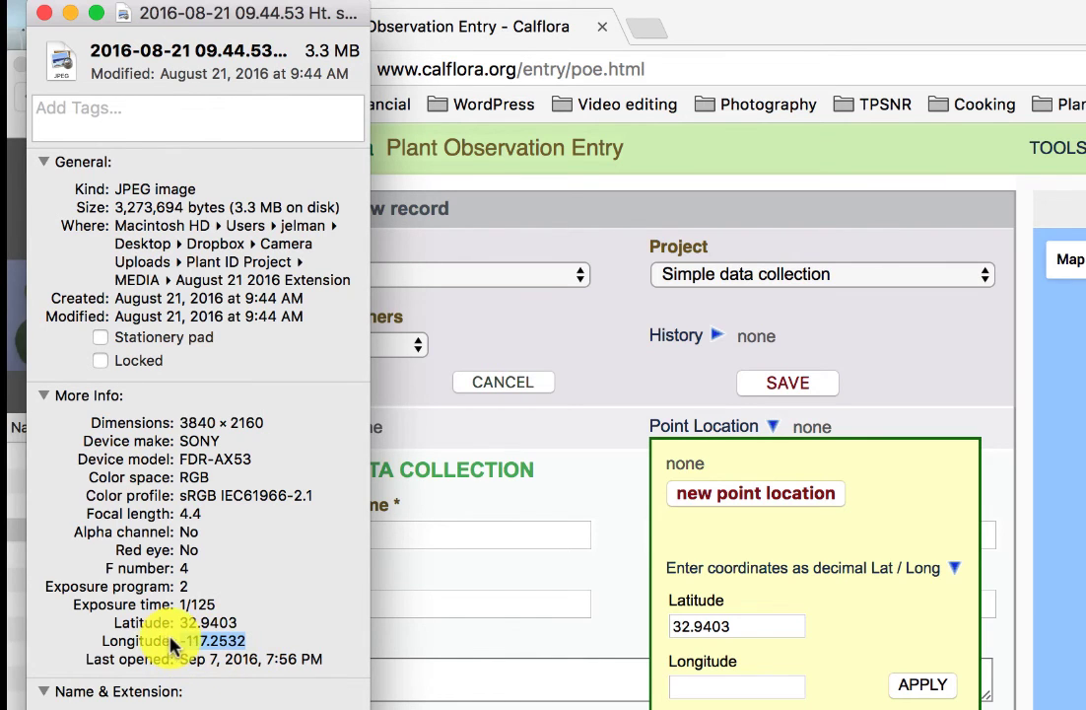
{"action": "left_click", "coordinate": [738, 689]}
{"action": "key", "text": "super+v"}
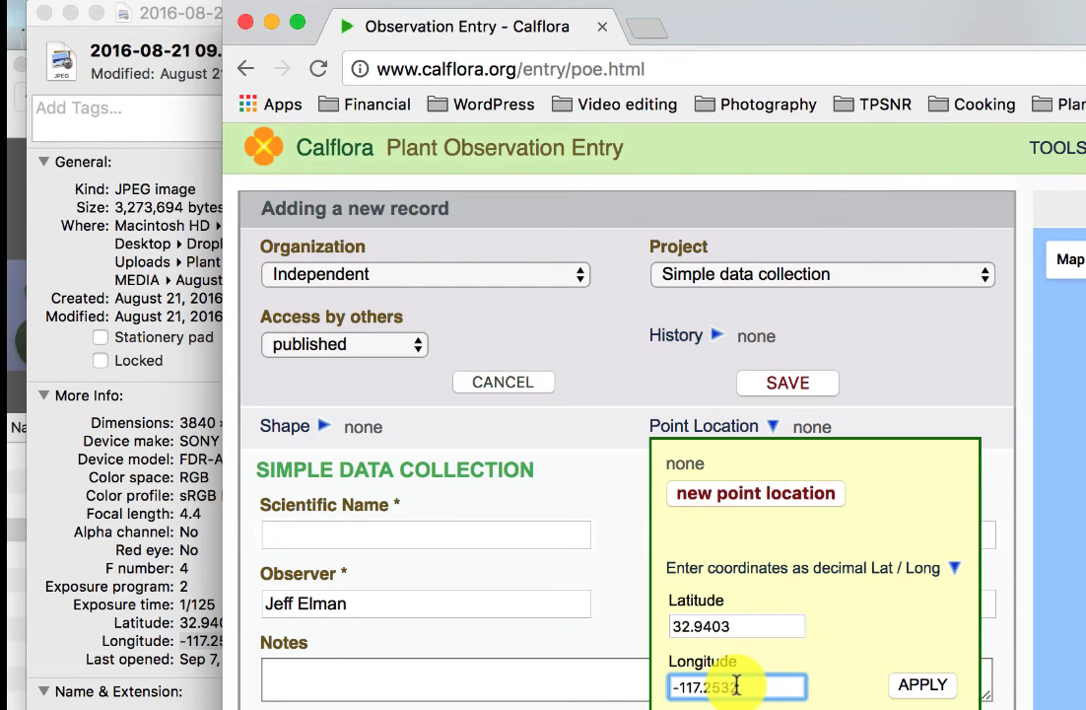
{"action": "left_click", "coordinate": [923, 685]}
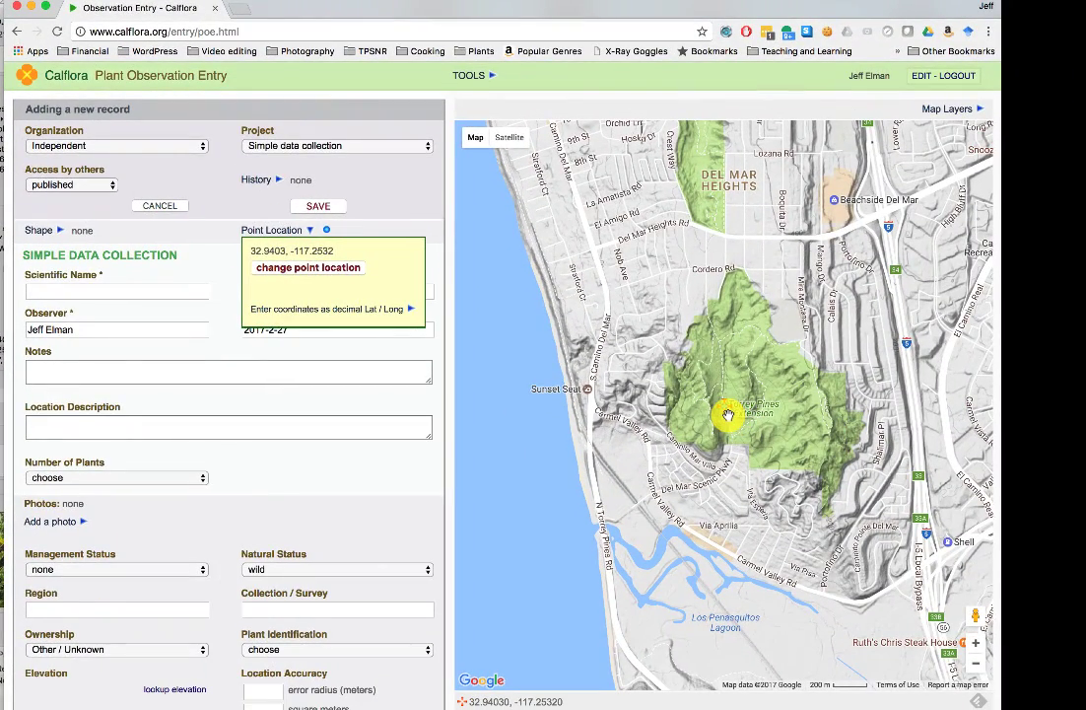
Step: Zoom in on the marker in Satellite view, then close the Point Location details
{"action": "left_click", "coordinate": [975, 642]}
{"action": "left_click", "coordinate": [973, 644]}
{"action": "left_click", "coordinate": [973, 644]}
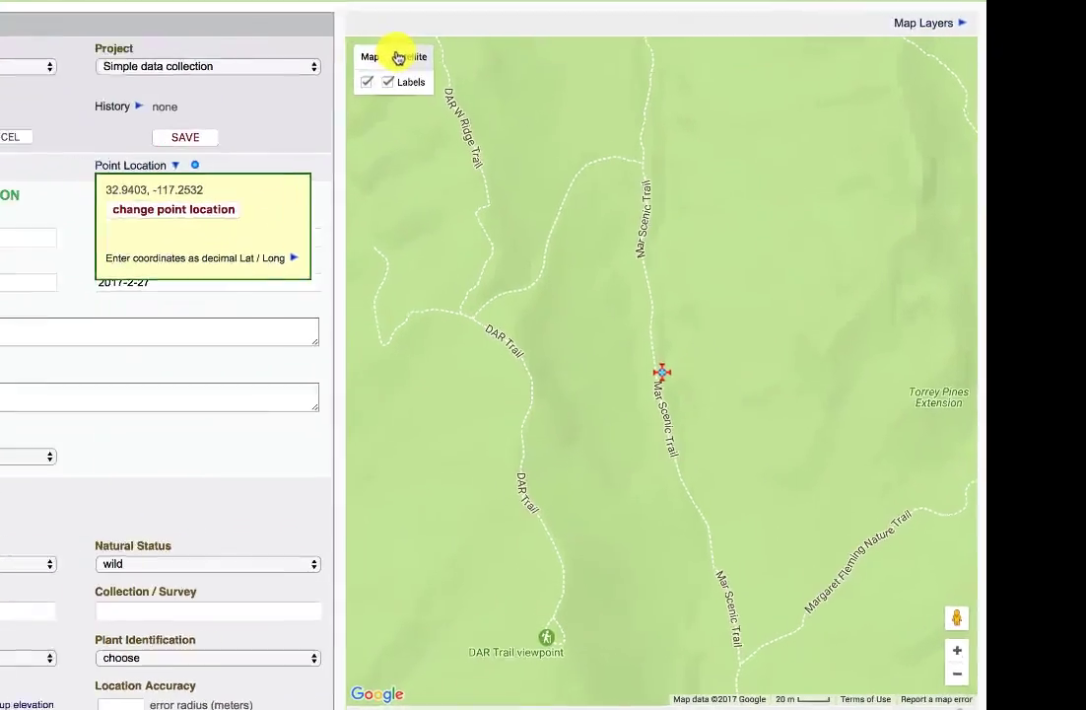
{"action": "left_click", "coordinate": [509, 138]}
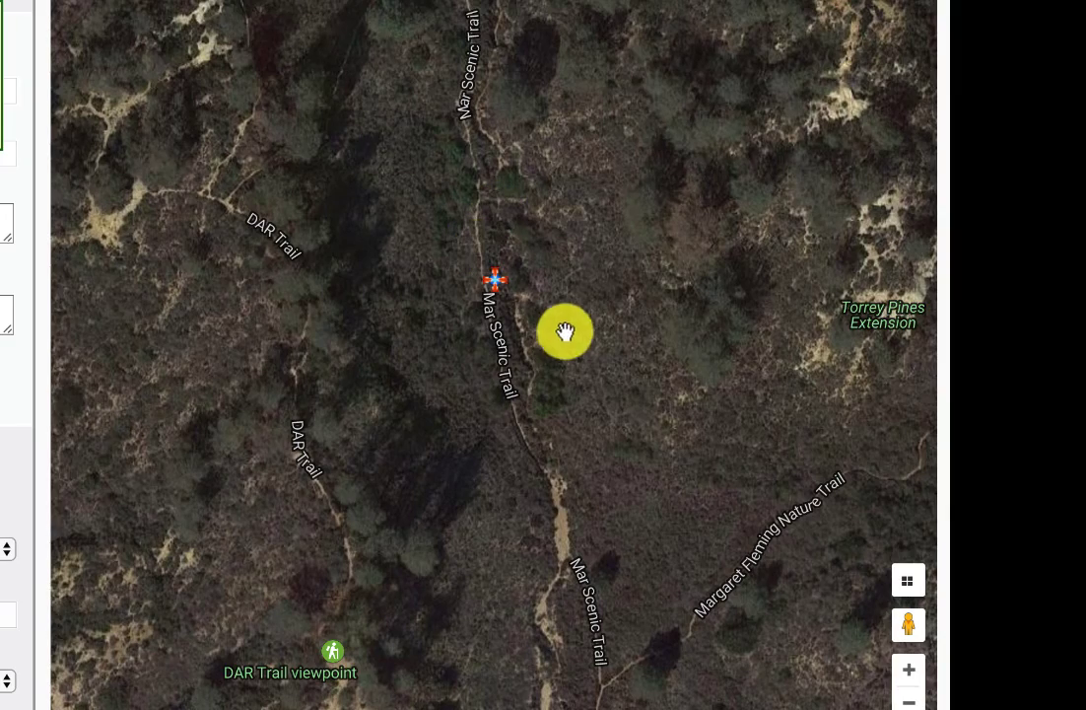
{"action": "left_click", "coordinate": [909, 671]}
{"action": "left_click", "coordinate": [909, 671]}
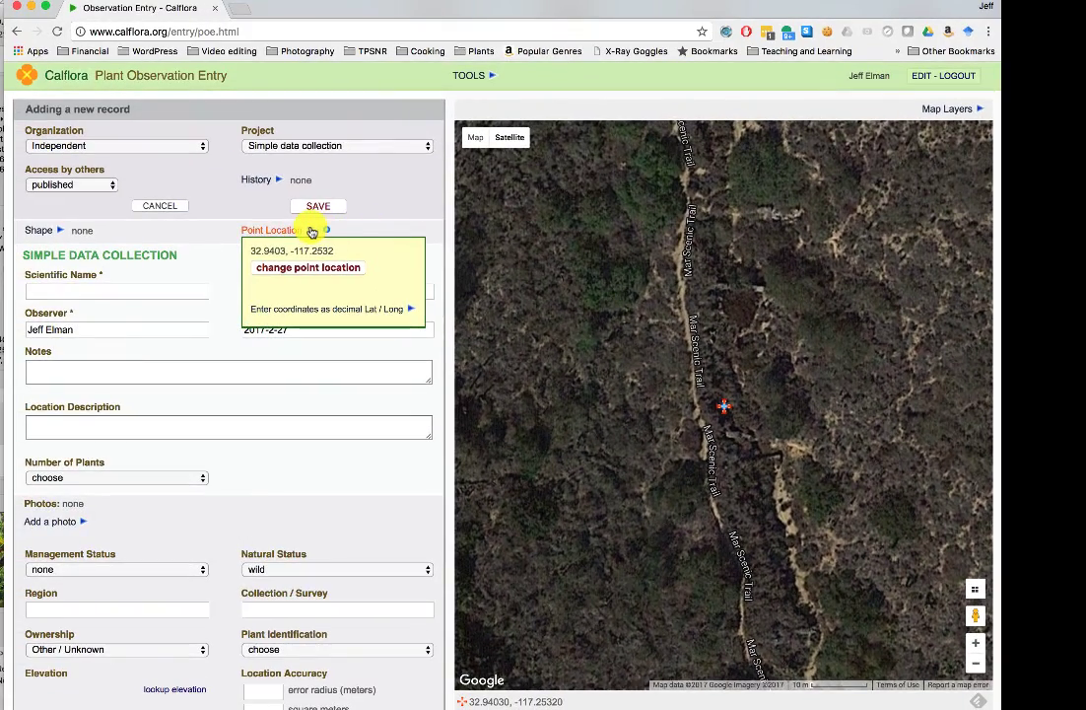
{"action": "left_click", "coordinate": [311, 232]}
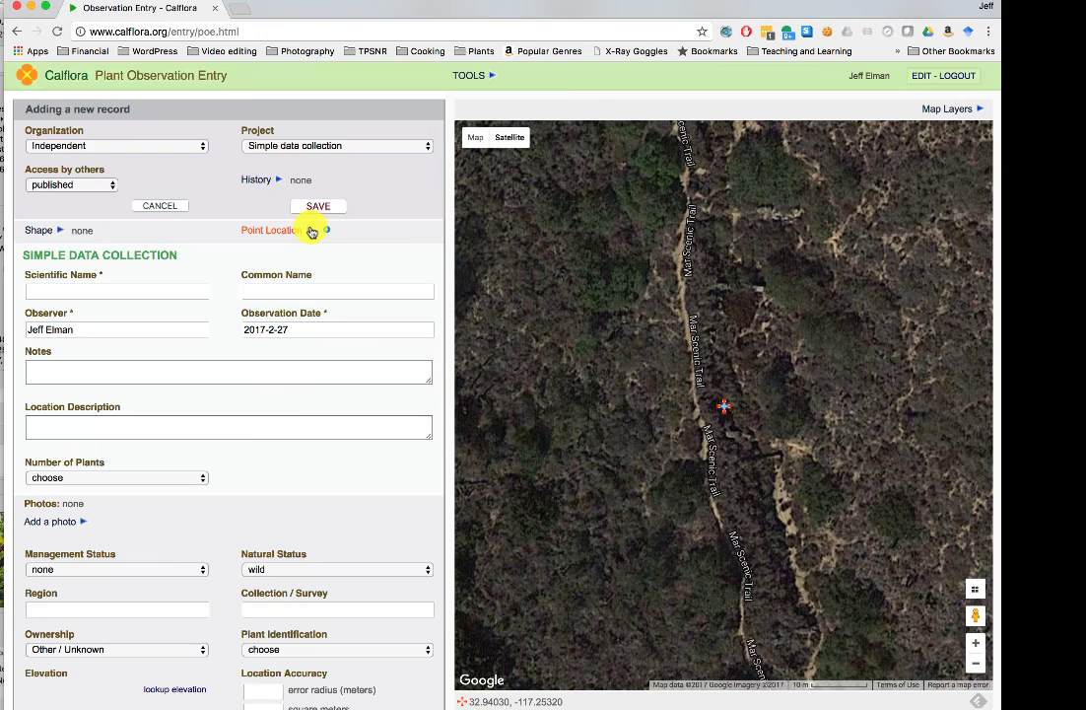
Step: Enter 'Heterotheca sess' and pick Heterotheca sessiliflora ssp. sessiliflora as the species
{"action": "left_click", "coordinate": [151, 291]}
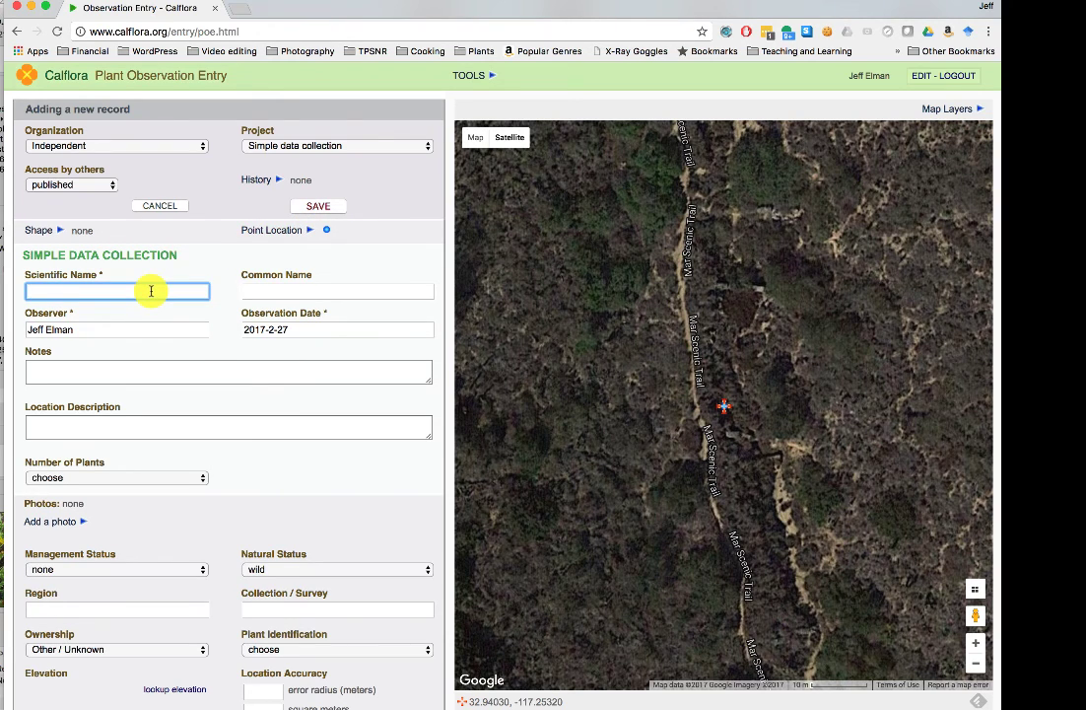
{"action": "type", "text": "Heterotheca sess"}
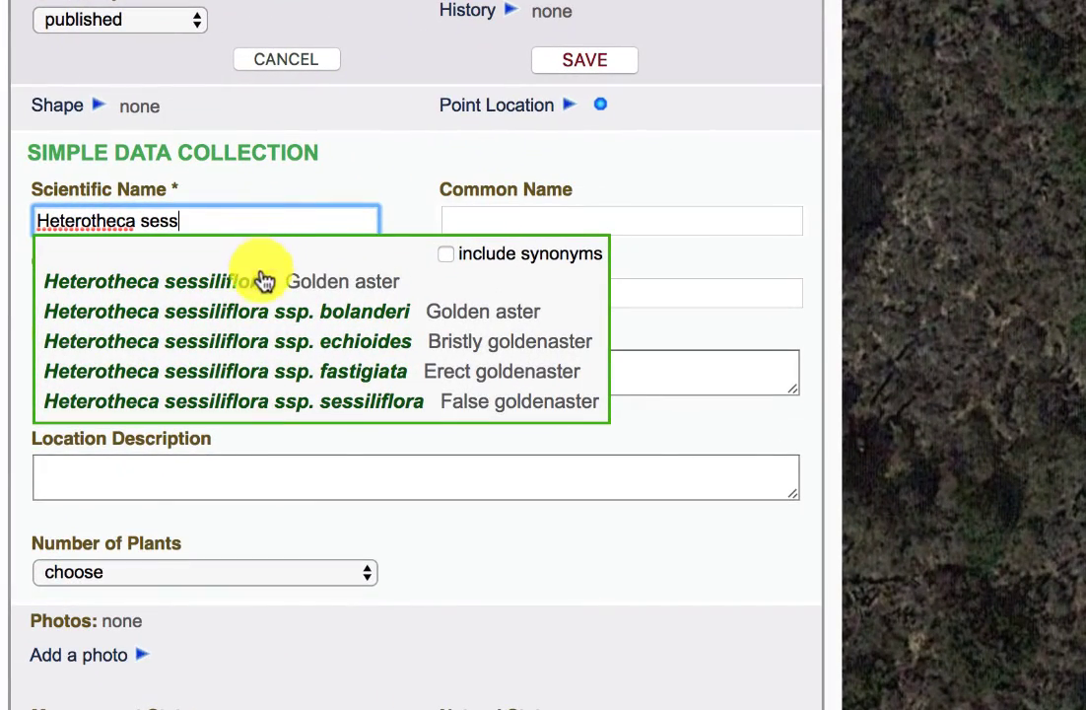
{"action": "left_click", "coordinate": [239, 410]}
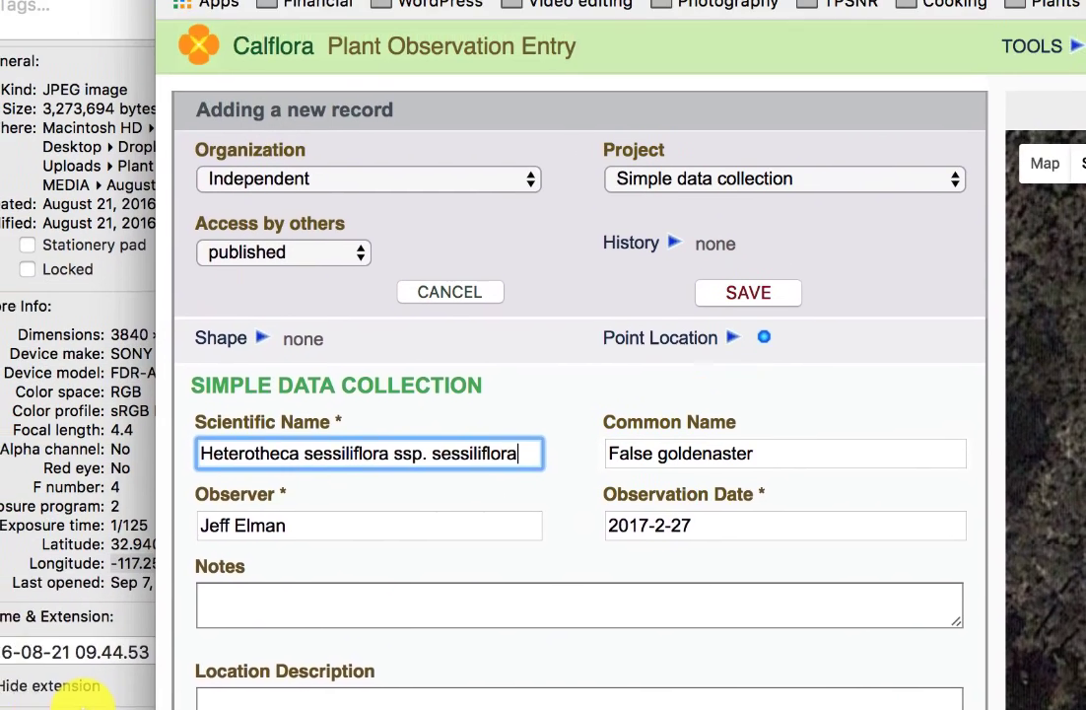
Step: Check the photo's date and set the observation date to 2016-08-21
{"action": "left_click", "coordinate": [133, 68]}
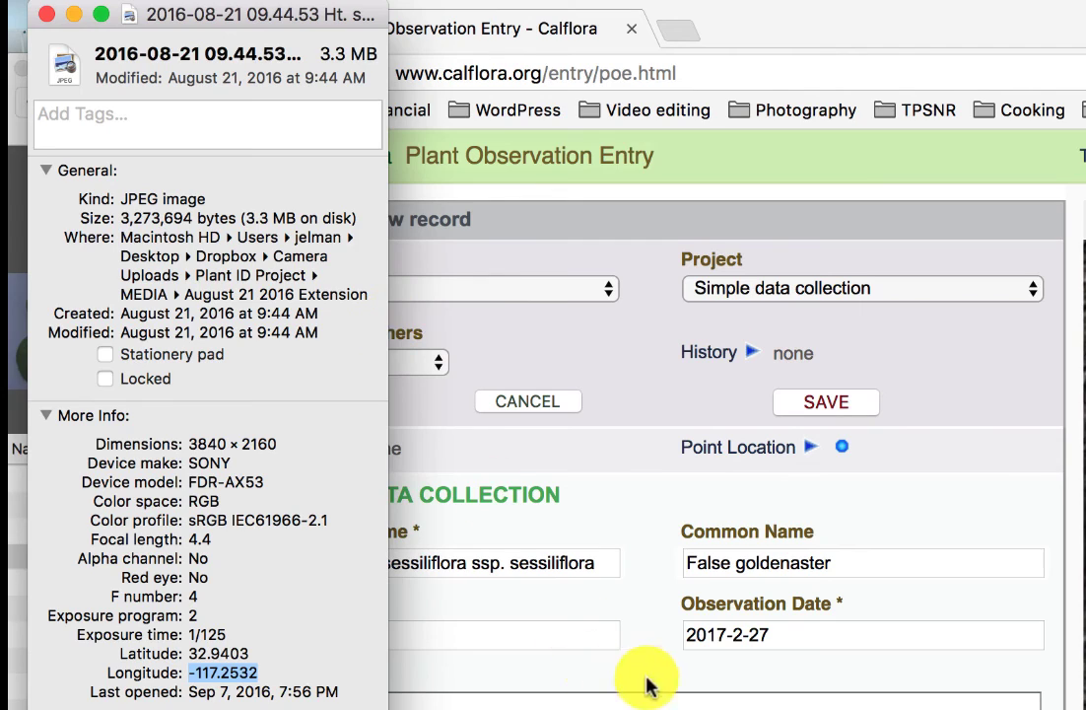
{"action": "left_click", "coordinate": [779, 639]}
{"action": "triple_click", "coordinate": [777, 581]}
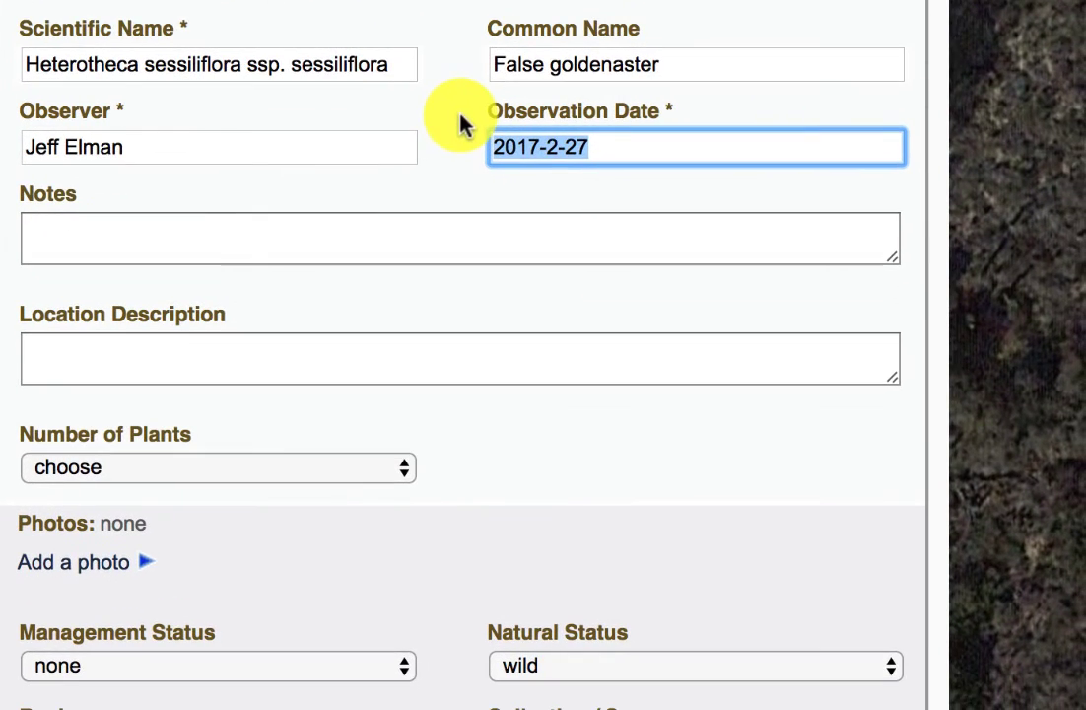
{"action": "type", "text": "201"}
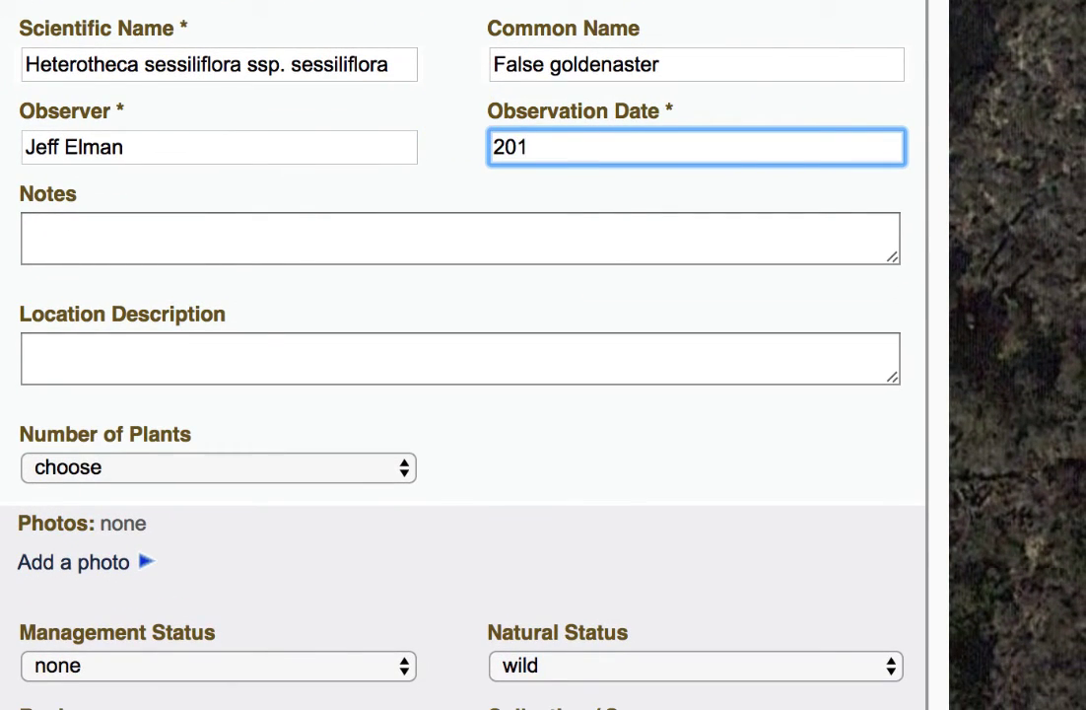
{"action": "type", "text": "6-08-21"}
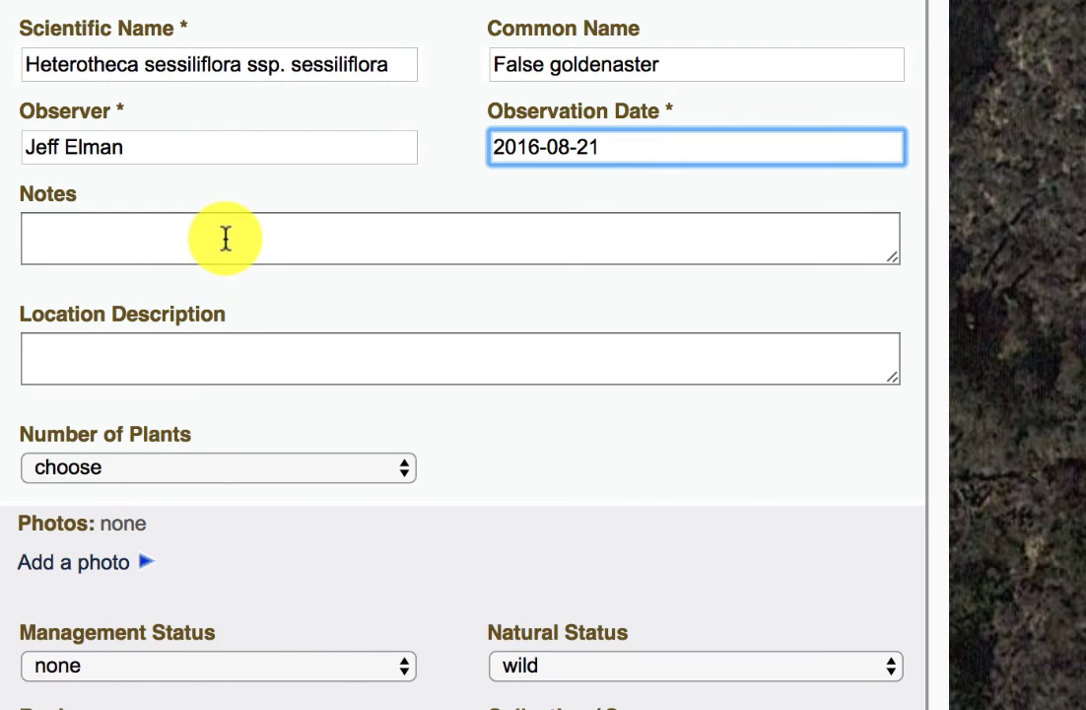
Step: Add notes 'A large stand of H. sessiliflora' and the Mar Scenic Trail location description
{"action": "left_click", "coordinate": [226, 239]}
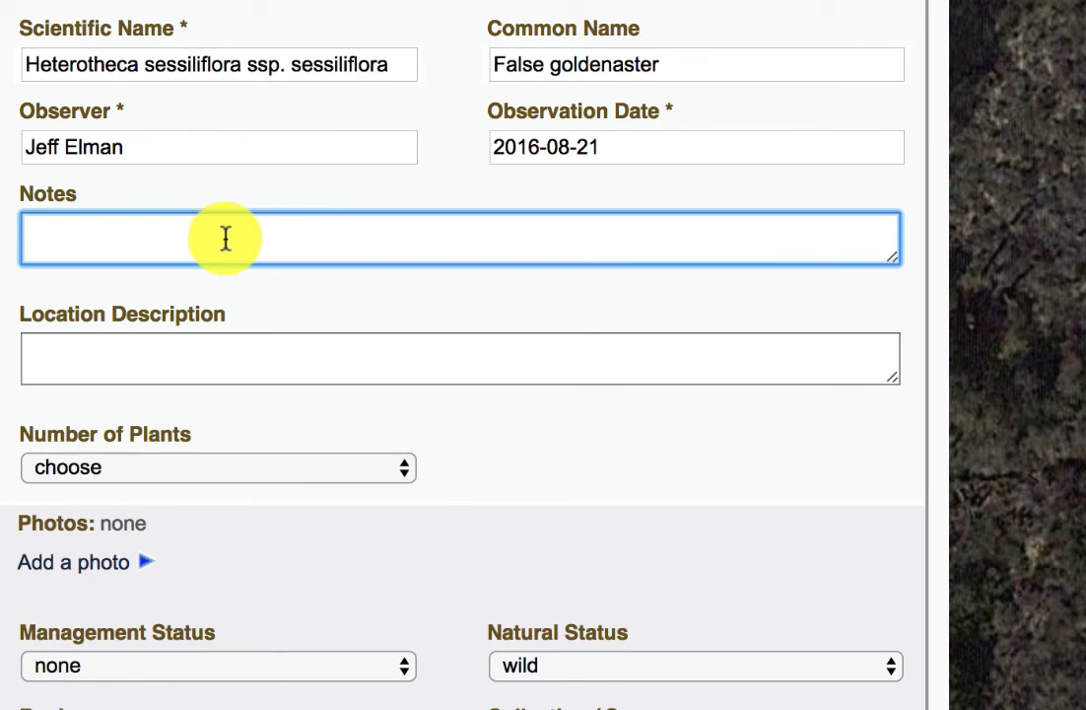
{"action": "type", "text": "A large stand "}
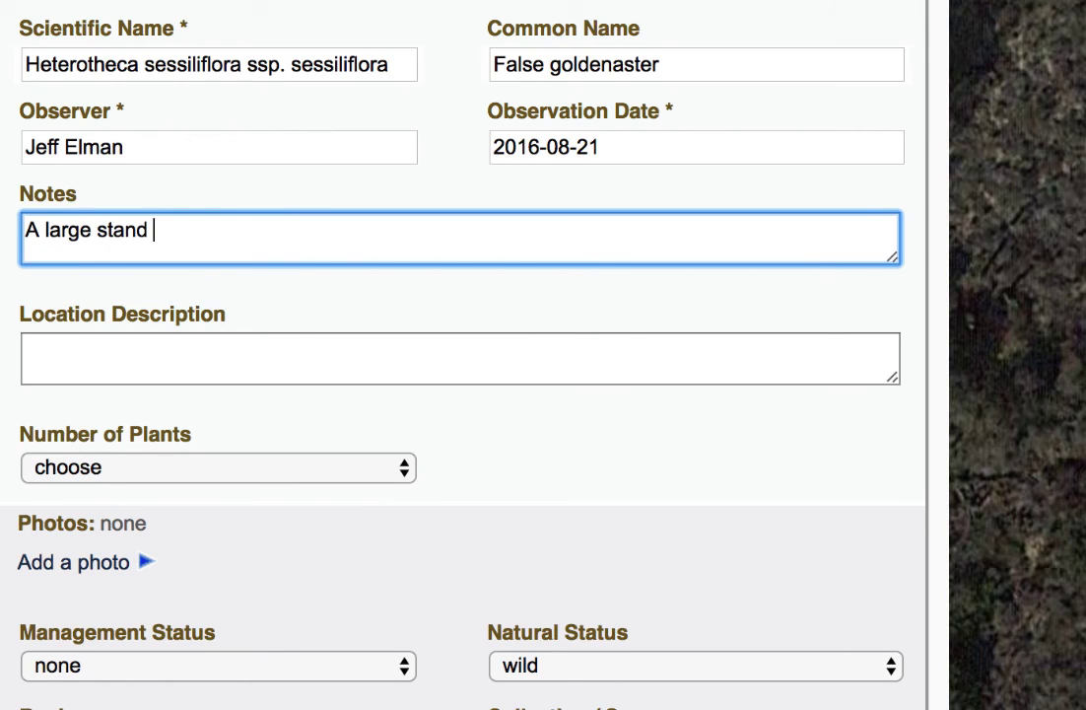
{"action": "type", "text": "of H. sessiliflora"}
{"action": "left_click", "coordinate": [147, 338]}
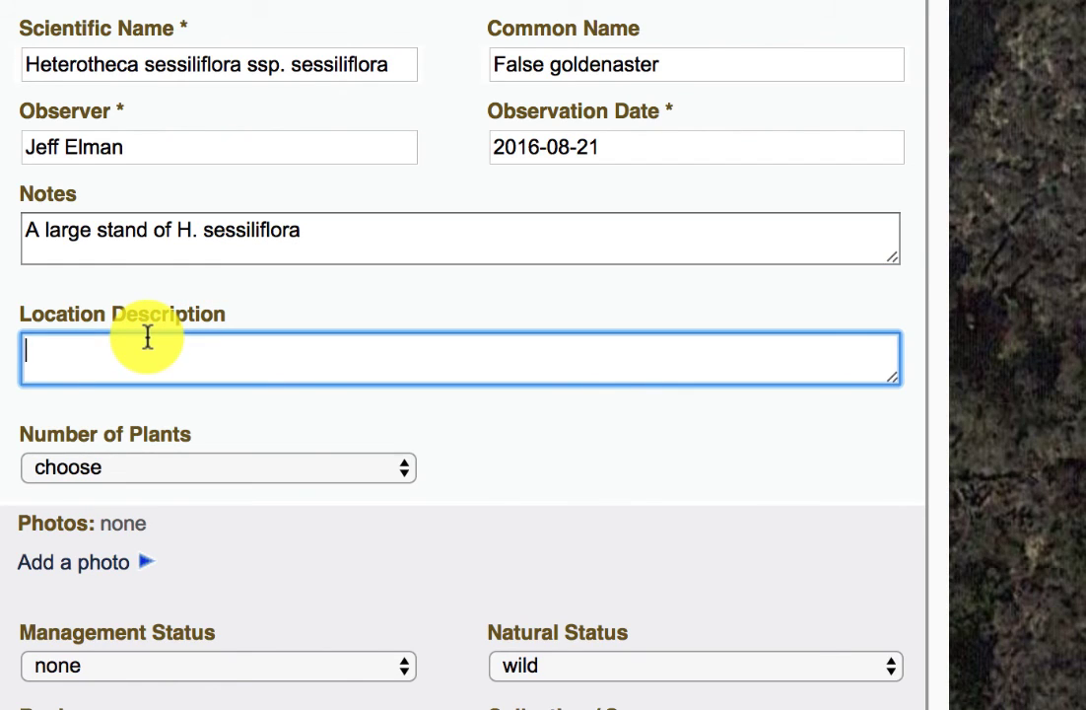
{"action": "type", "text": "These "}
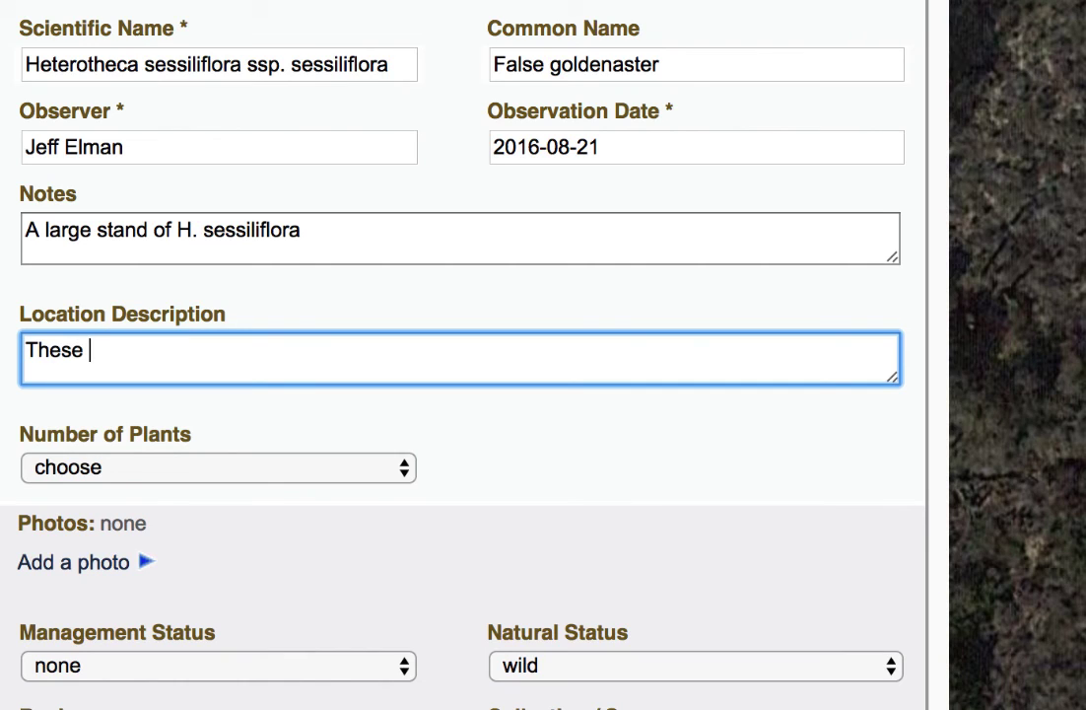
{"action": "type", "text": "plants are found"}
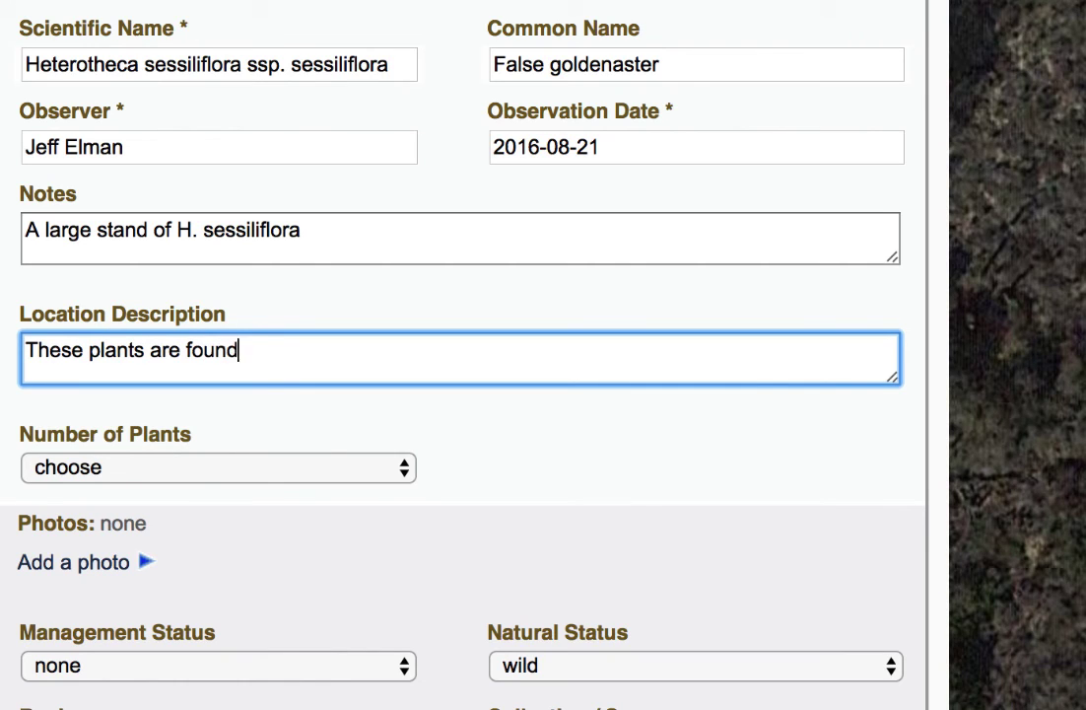
{"action": "type", "text": " in a wash to "}
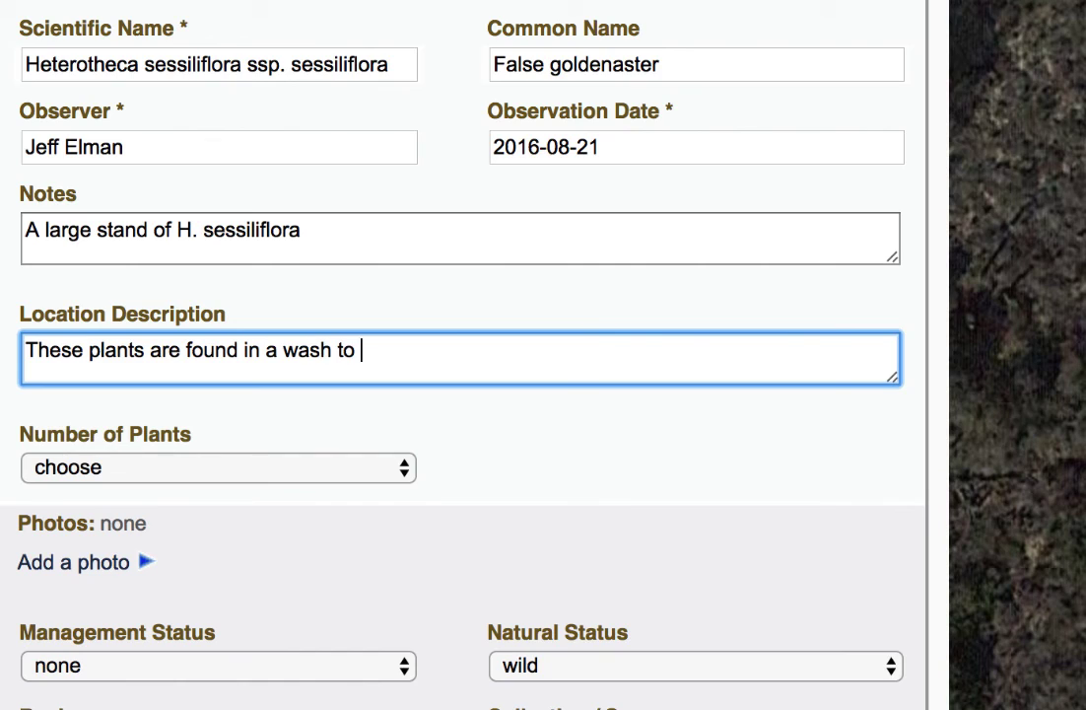
{"action": "type", "text": "the east side of "}
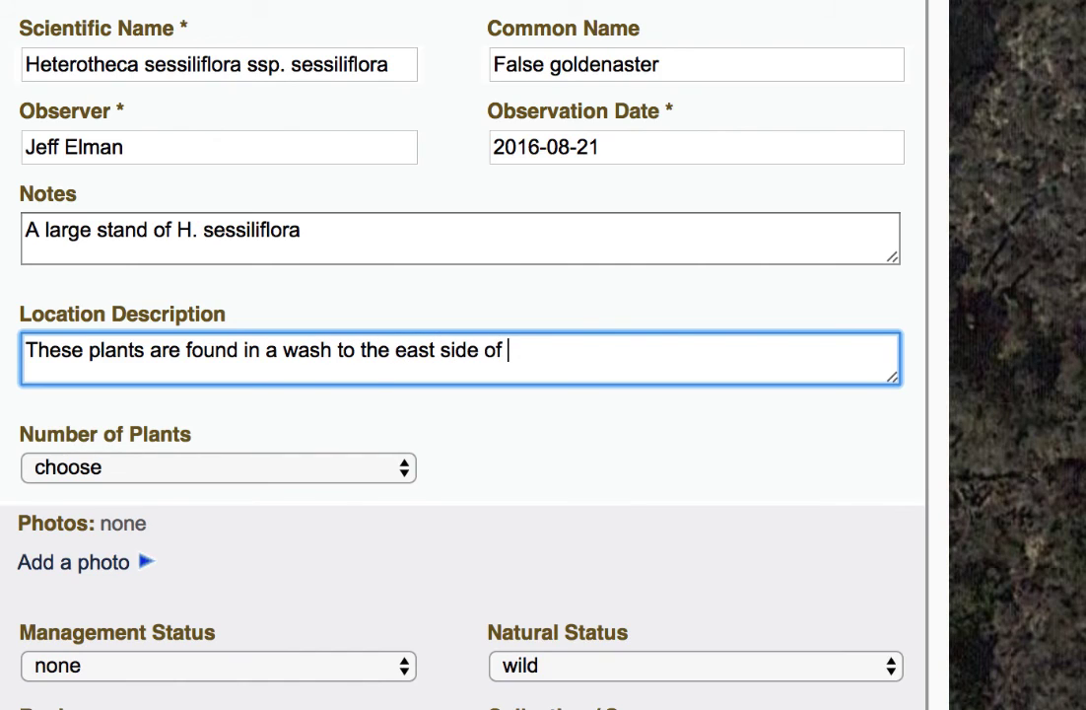
{"action": "type", "text": "Mar Scenic "}
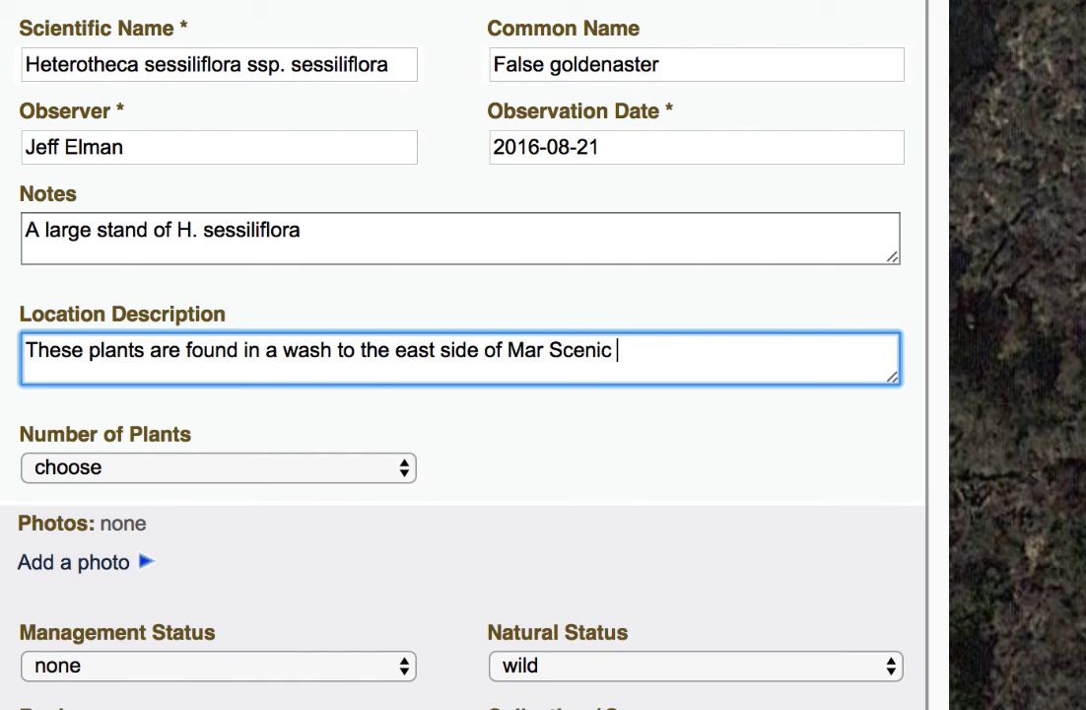
{"action": "type", "text": "Trail in the TPSNR Extension"}
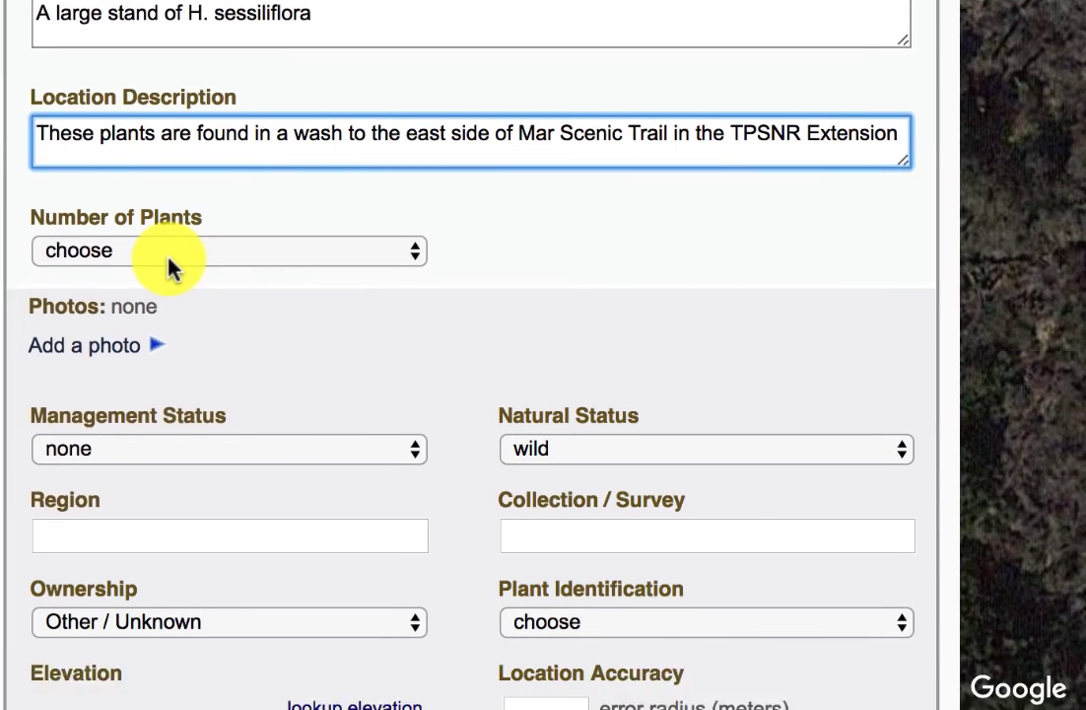
Step: Set number of plants to 11 - 50 and upload the plant photo from the computer
{"action": "left_click", "coordinate": [158, 470]}
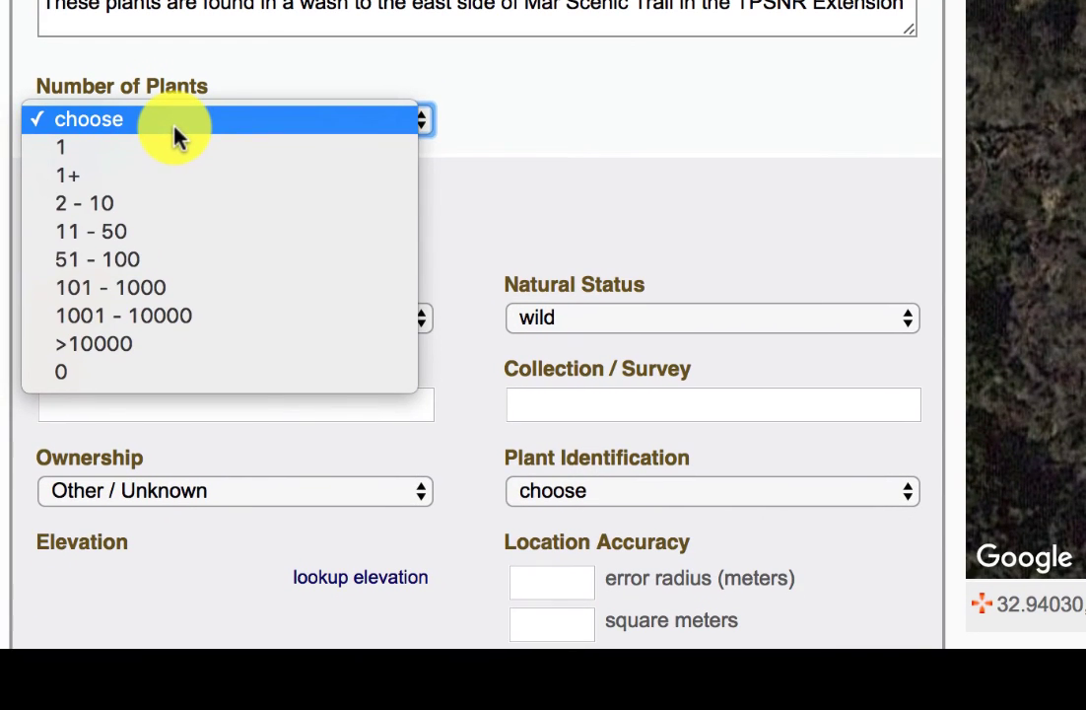
{"action": "left_click", "coordinate": [121, 237]}
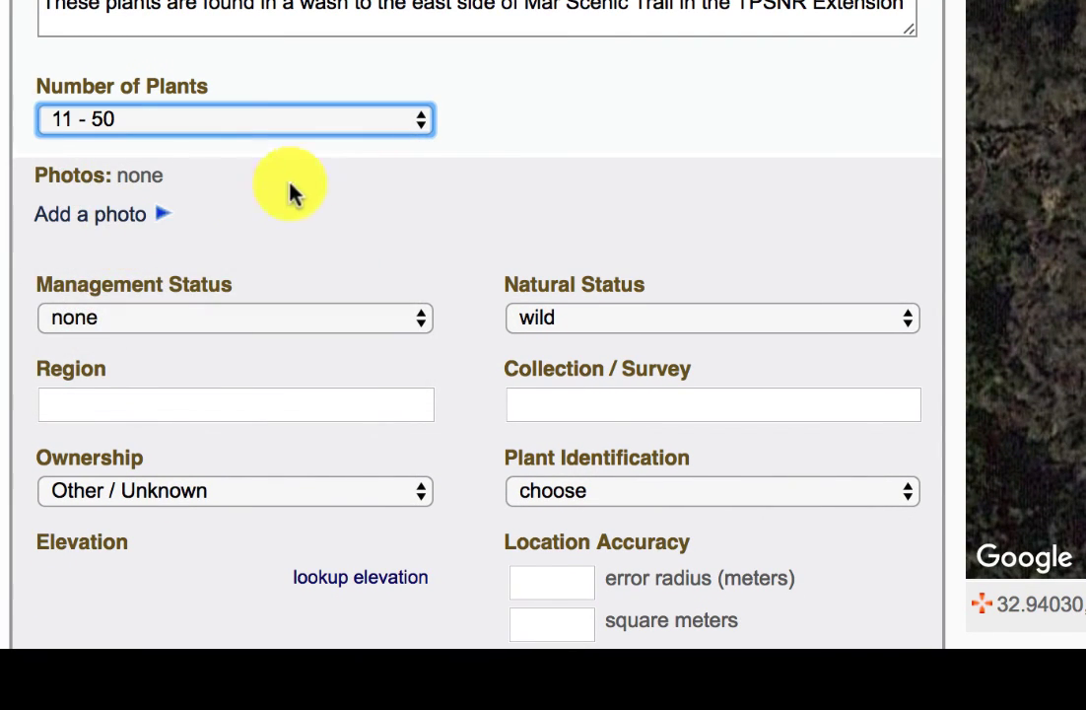
{"action": "left_click", "coordinate": [149, 213]}
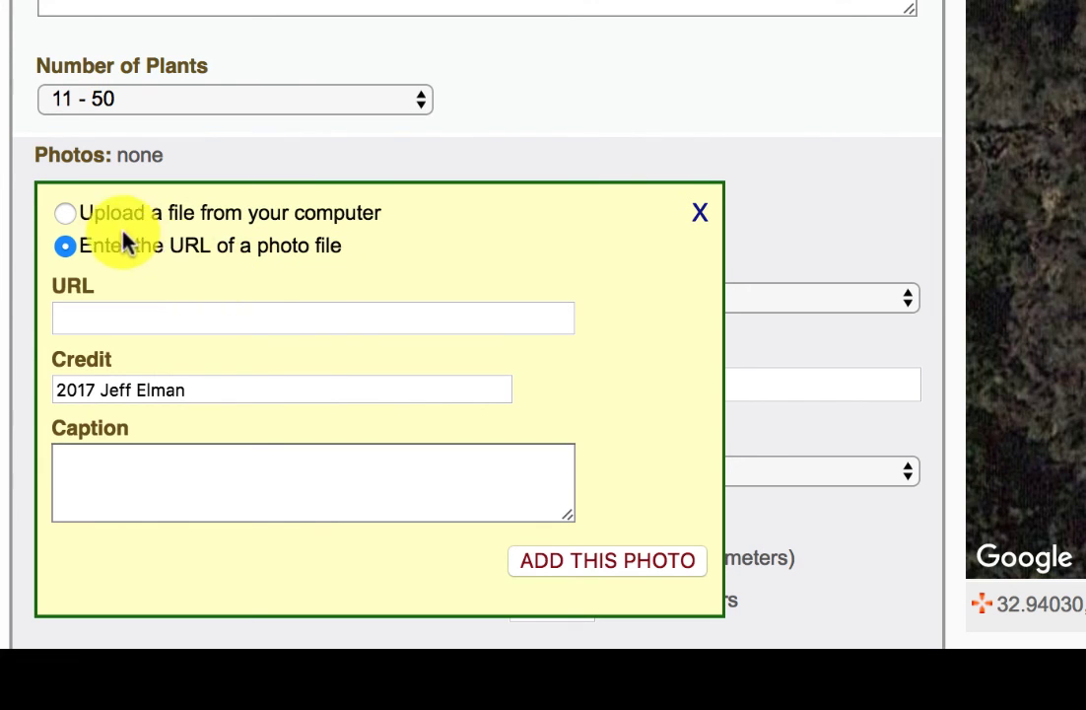
{"action": "left_click", "coordinate": [67, 214]}
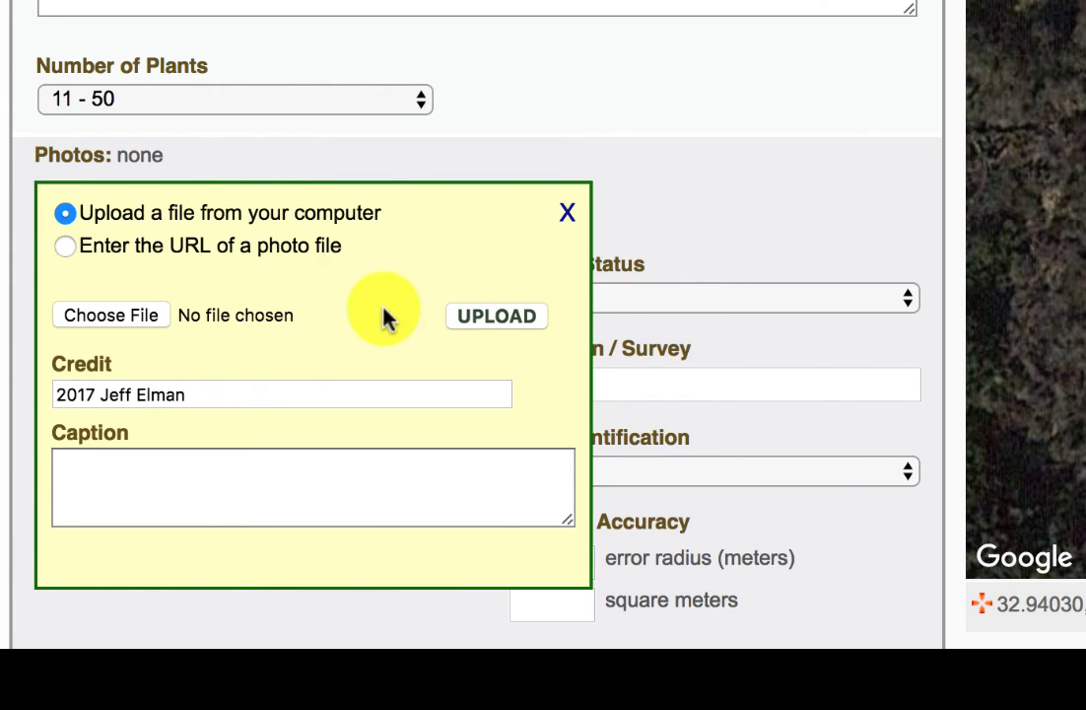
{"action": "left_click", "coordinate": [135, 332]}
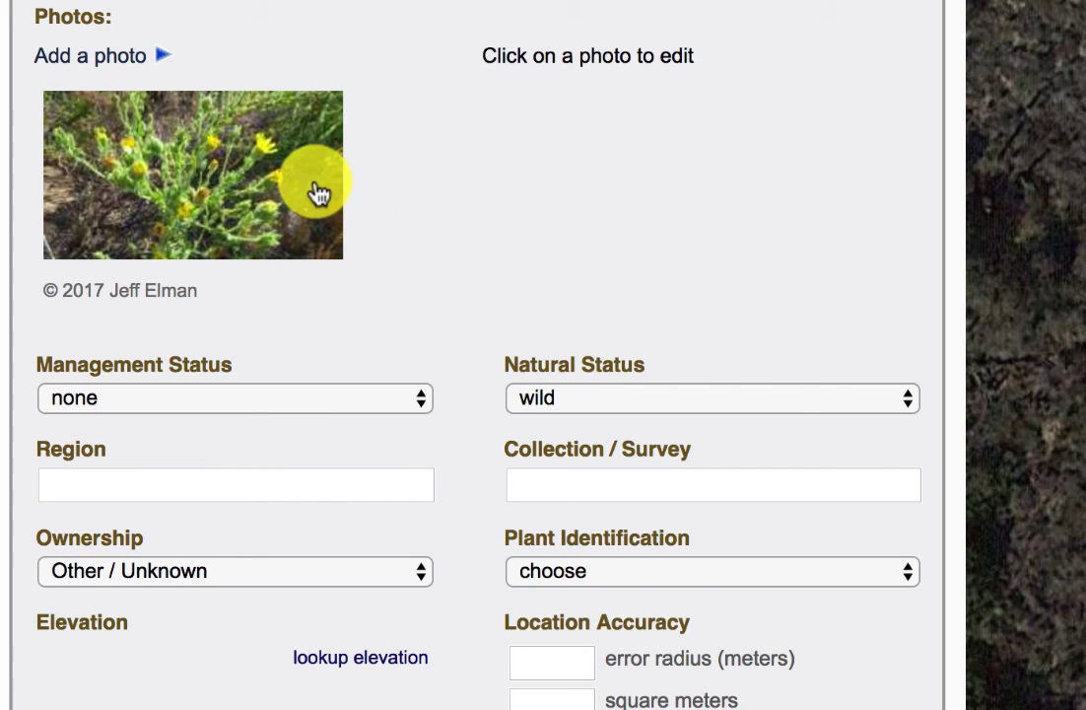
{"action": "scroll", "coordinate": [520, 156], "scroll_direction": "down", "scroll_amount": 3}
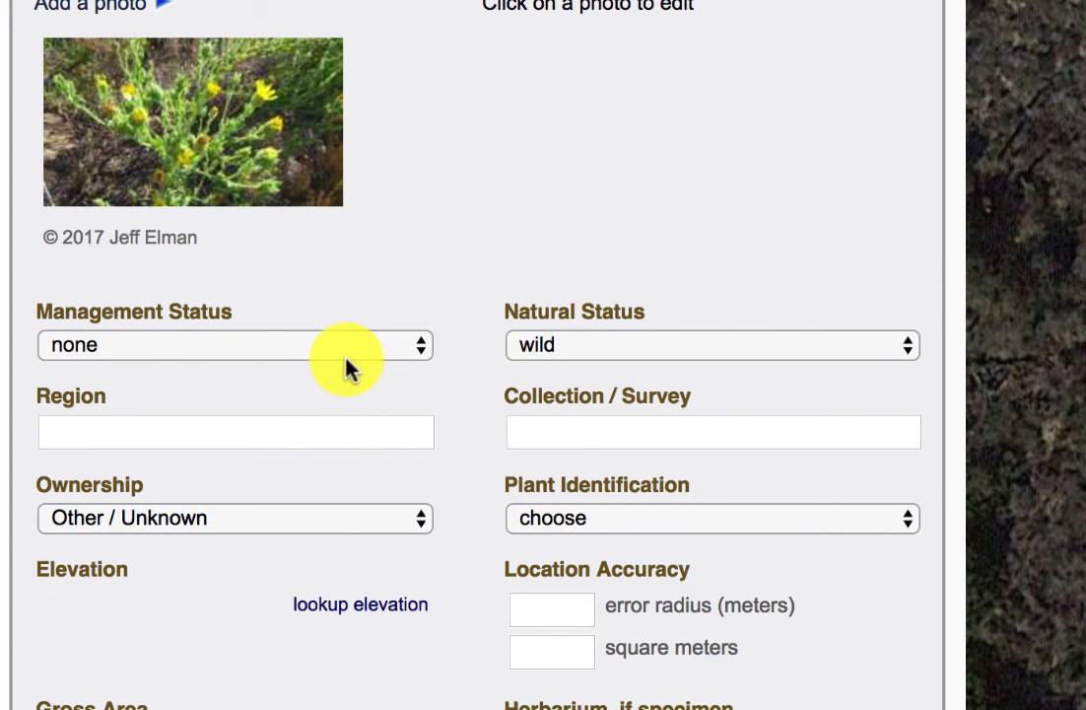
Step: Choose 'under management' for Management Status, leave Region blank, and pick State Government ownership
{"action": "left_click", "coordinate": [363, 352]}
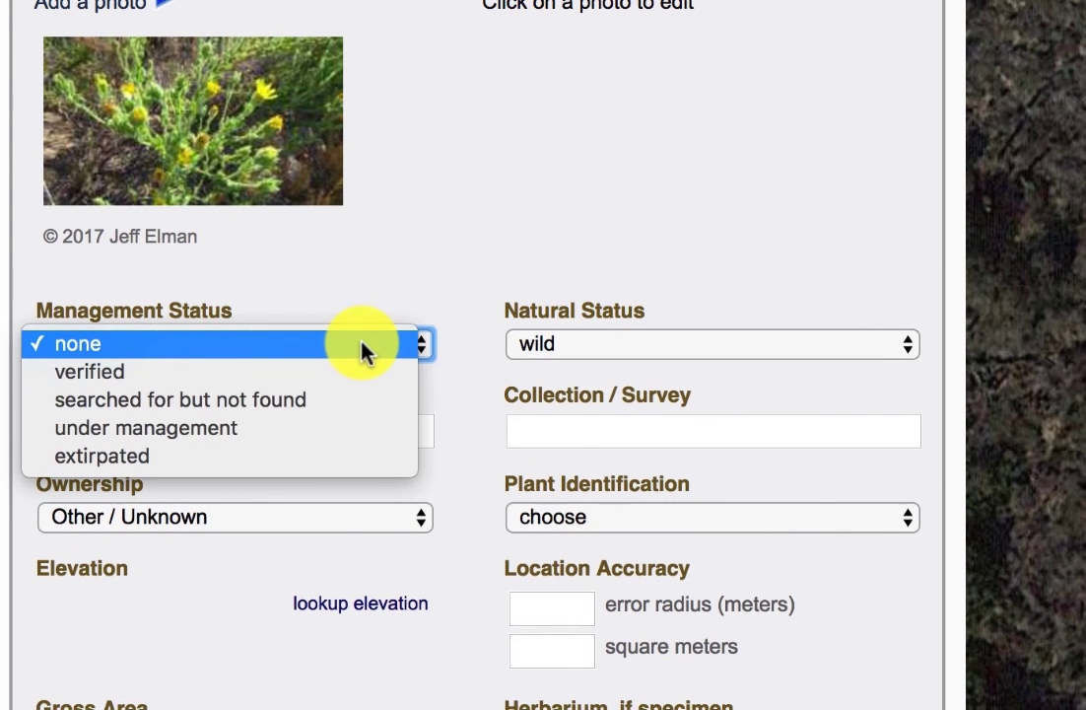
{"action": "key", "text": "Return"}
{"action": "scroll", "coordinate": [473, 315], "scroll_direction": "down", "scroll_amount": 1}
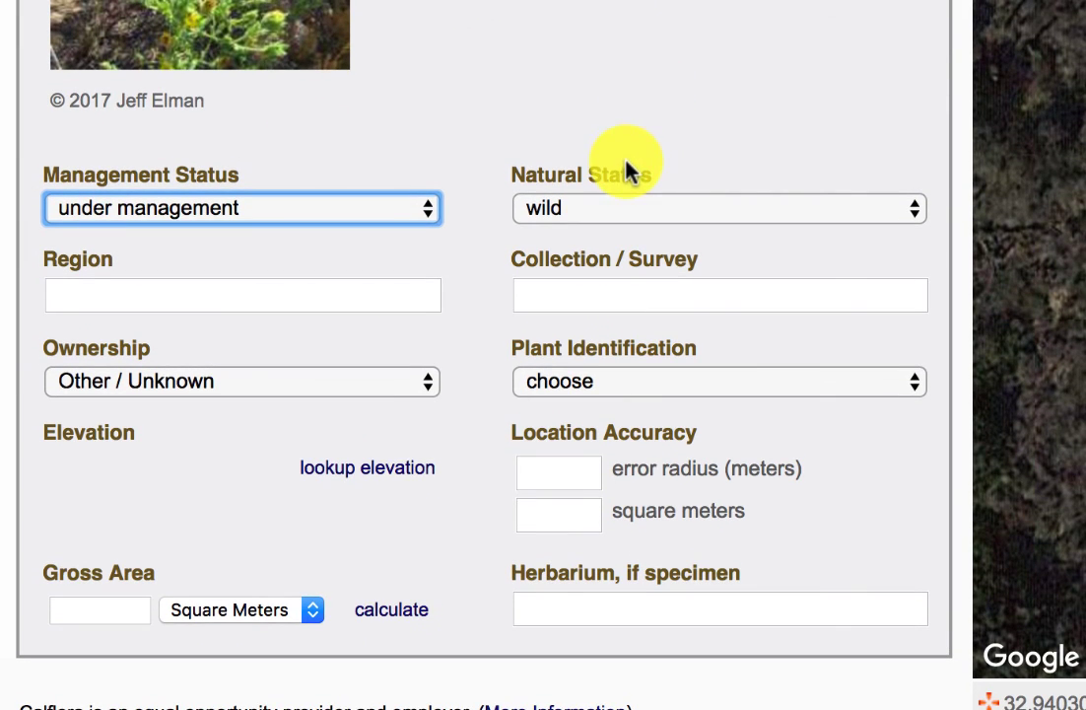
{"action": "left_click", "coordinate": [349, 296]}
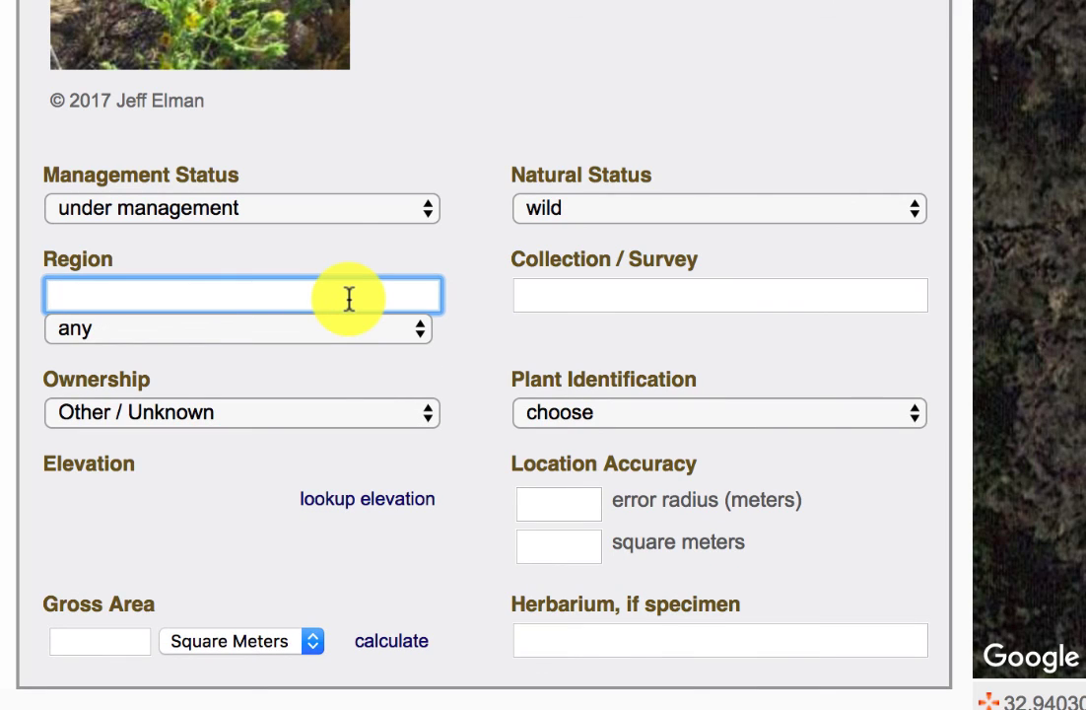
{"action": "left_click", "coordinate": [444, 243]}
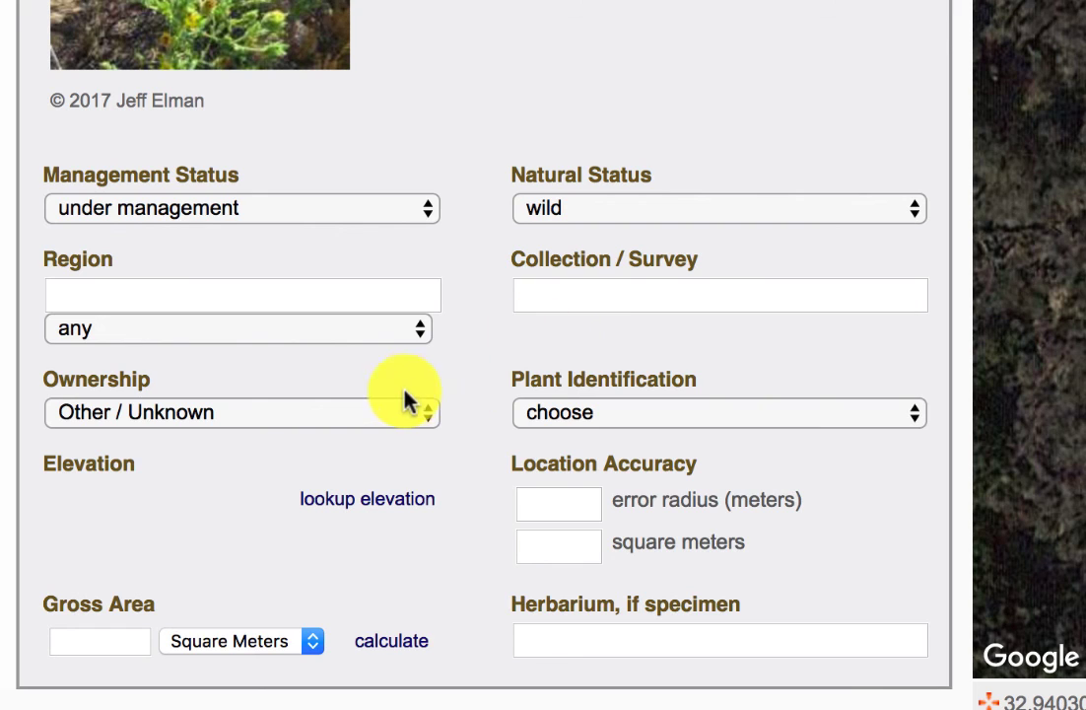
{"action": "left_click", "coordinate": [333, 421]}
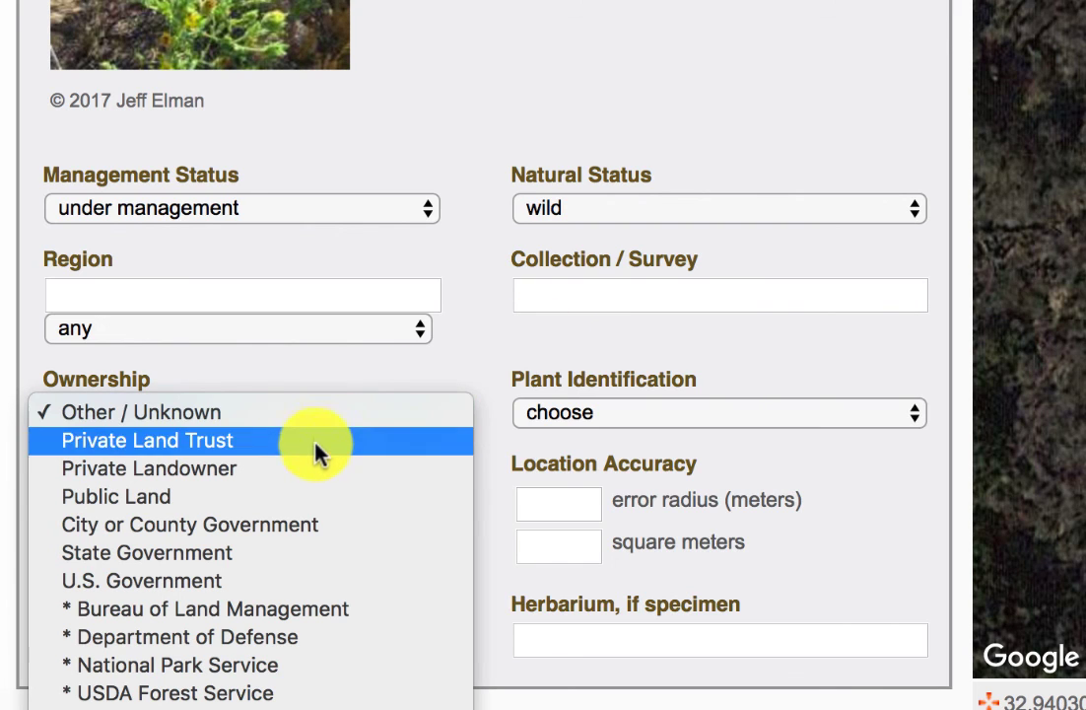
{"action": "left_click", "coordinate": [241, 554]}
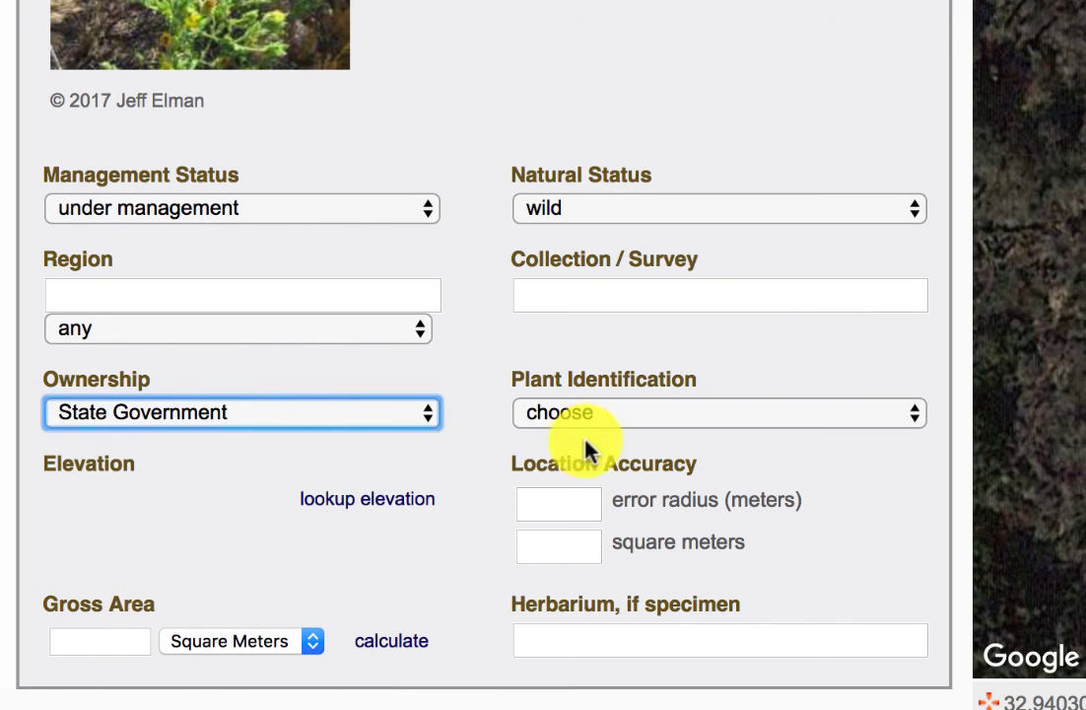
Step: Mark the identification as expert-confirmed and enter a gross area of 300 square feet
{"action": "left_click", "coordinate": [621, 416]}
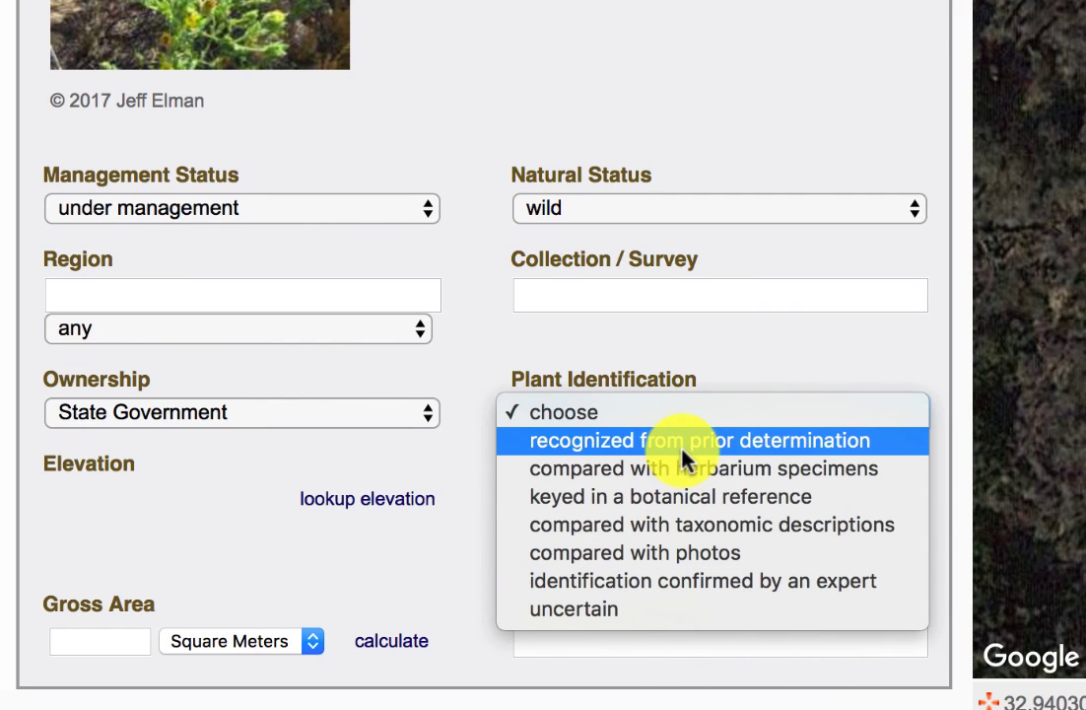
{"action": "left_click", "coordinate": [636, 582]}
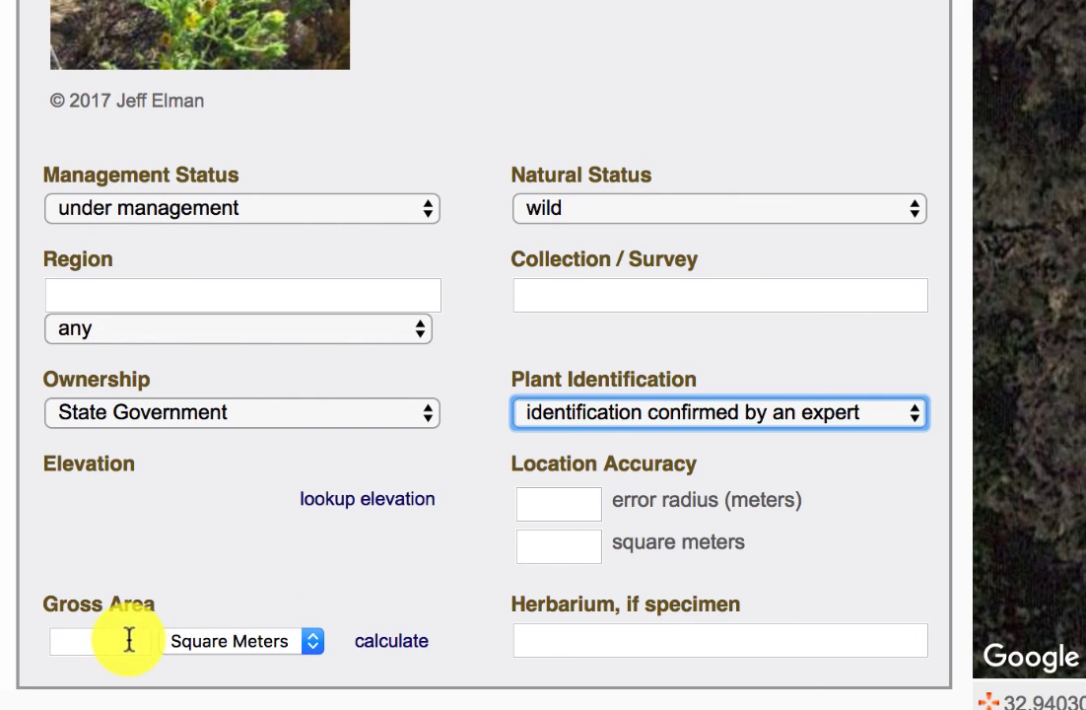
{"action": "left_click", "coordinate": [300, 640]}
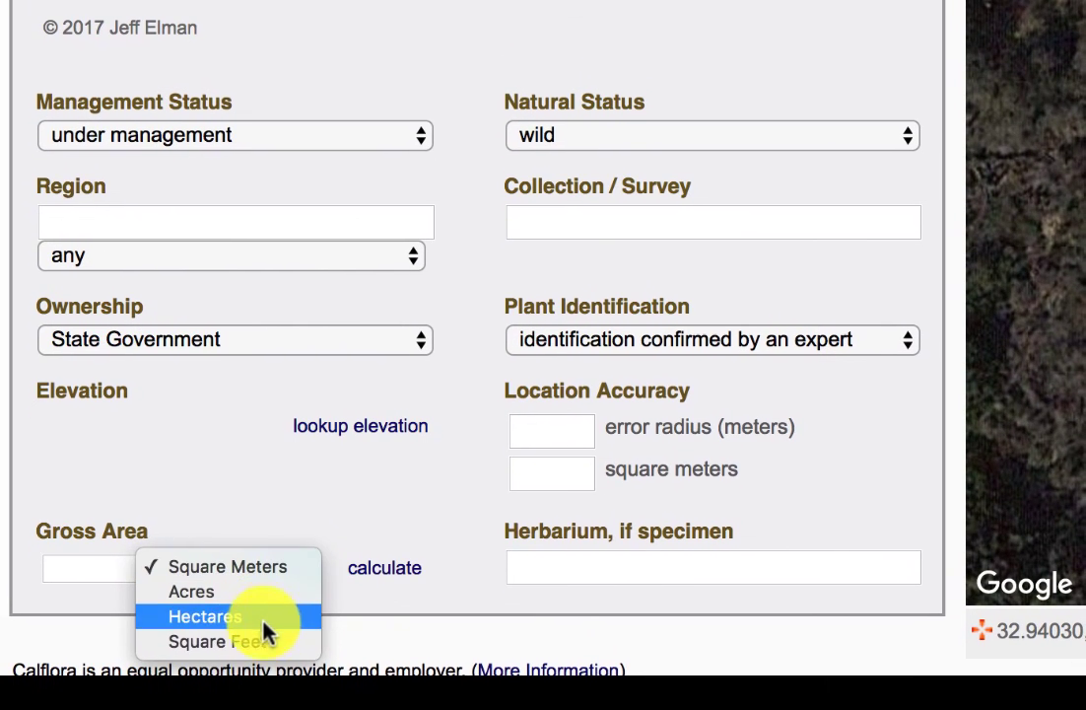
{"action": "left_click", "coordinate": [261, 641]}
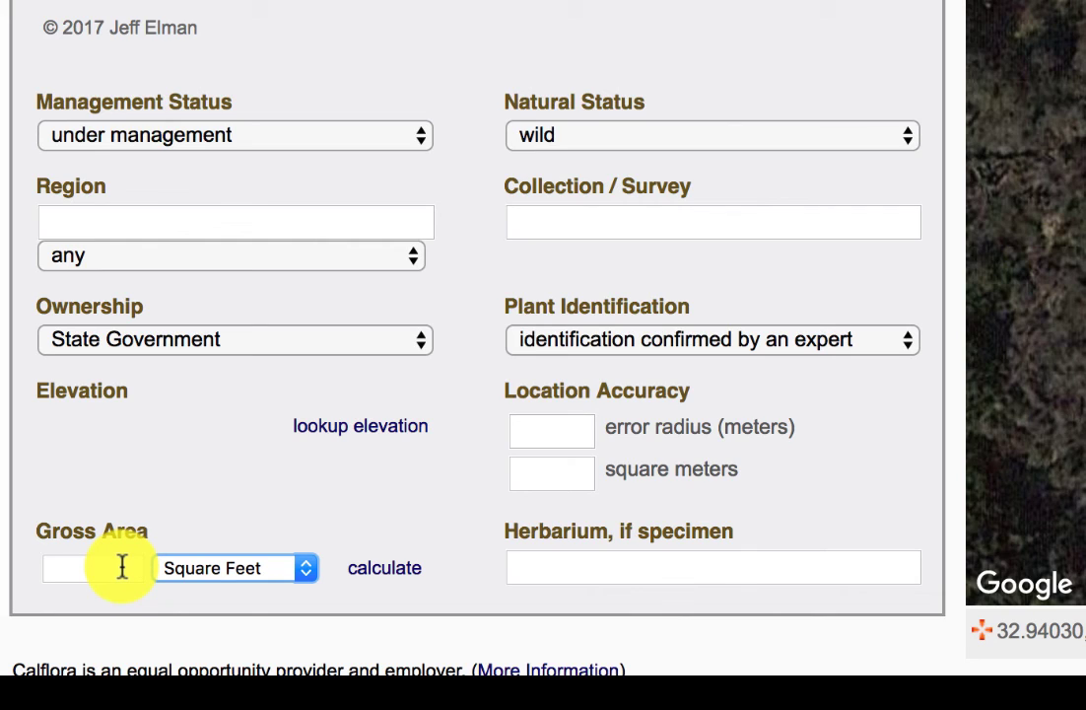
{"action": "left_click", "coordinate": [121, 566]}
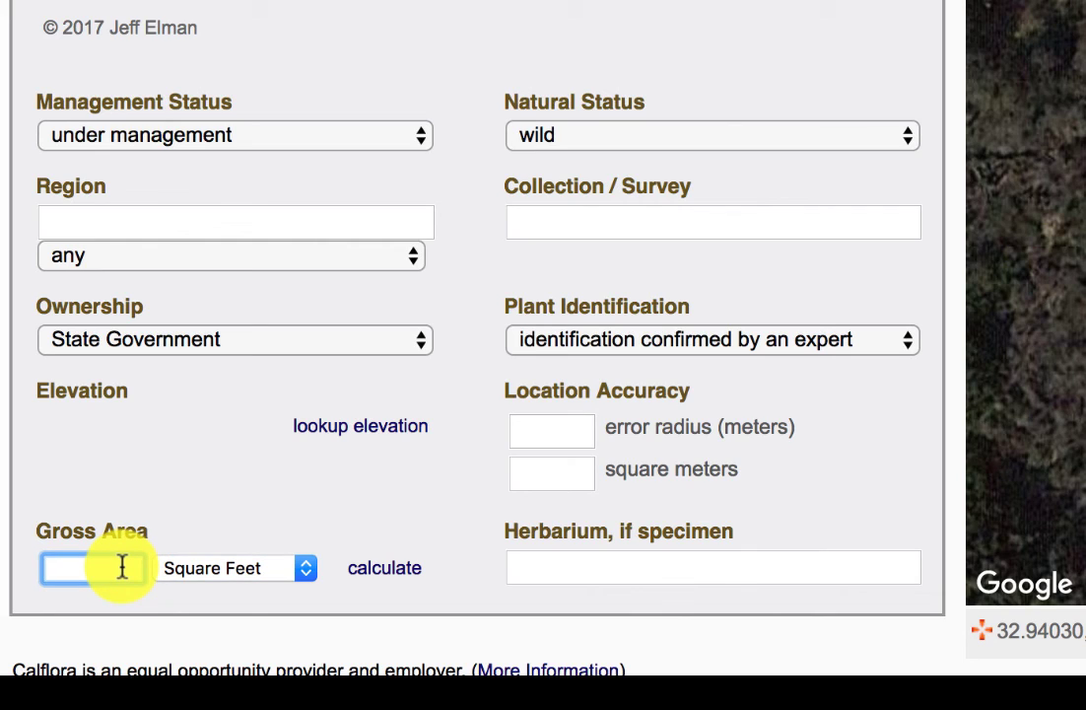
{"action": "type", "text": "300"}
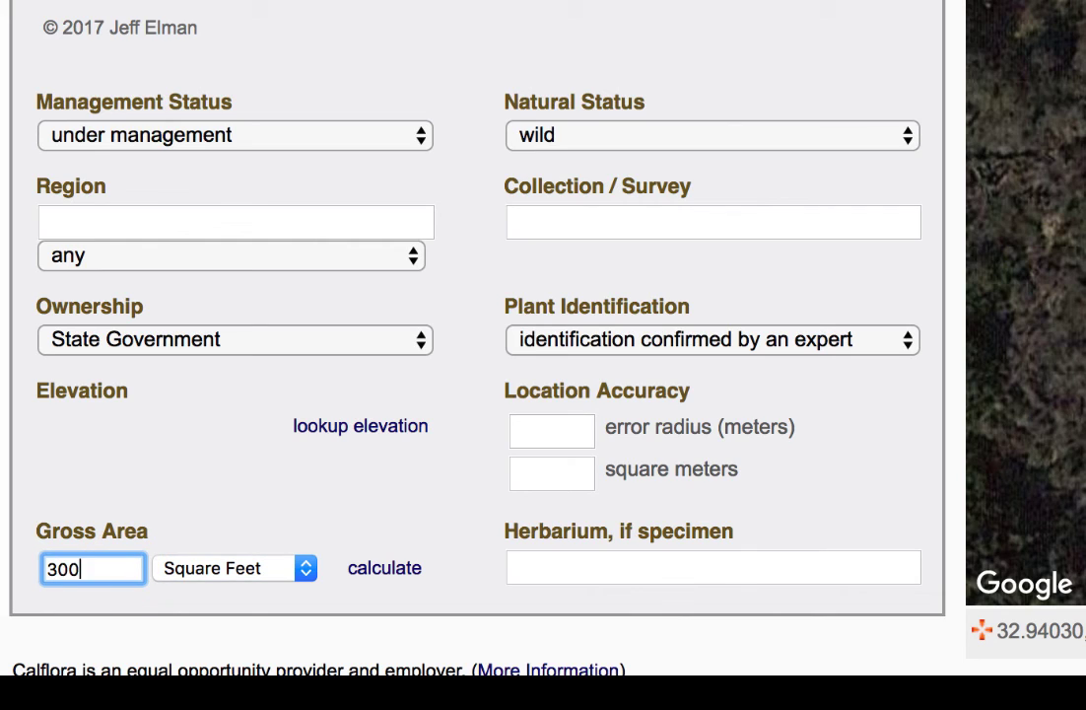
Step: Look up the elevation for the observation location
{"action": "left_click", "coordinate": [424, 426]}
{"action": "scroll", "coordinate": [419, 461], "scroll_direction": "down", "scroll_amount": 1}
{"action": "scroll", "coordinate": [418, 461], "scroll_direction": "up", "scroll_amount": 5}
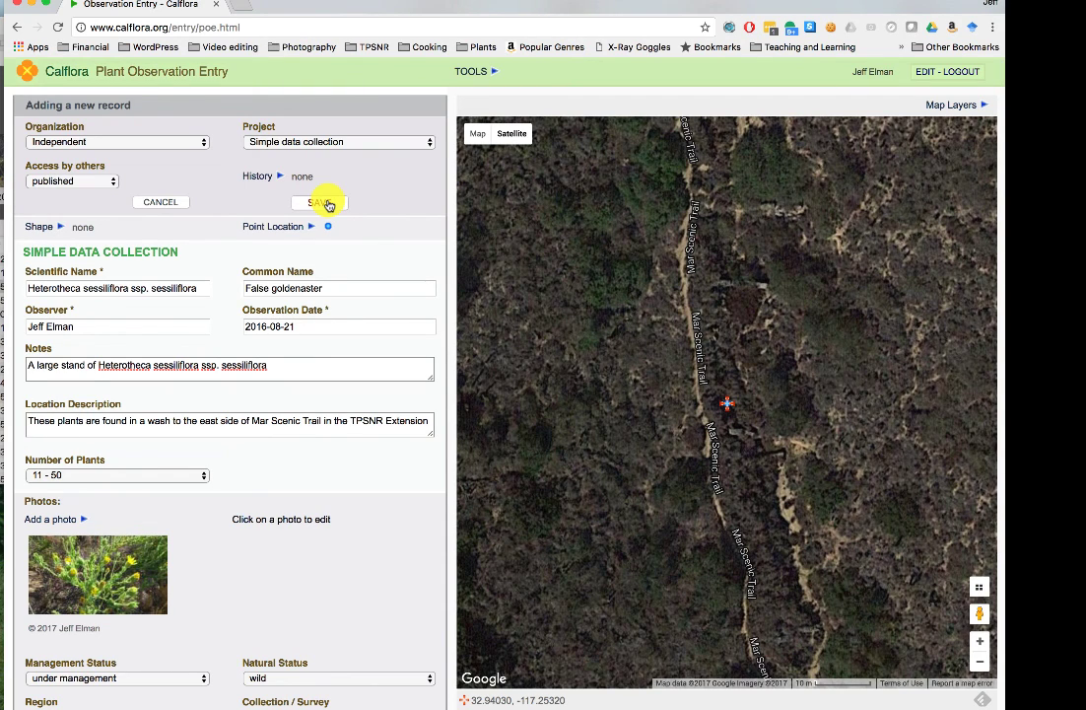
Step: Save the False goldenaster observation, dismiss the confirmation, and go back to the Search for Plants page
{"action": "left_click", "coordinate": [320, 202]}
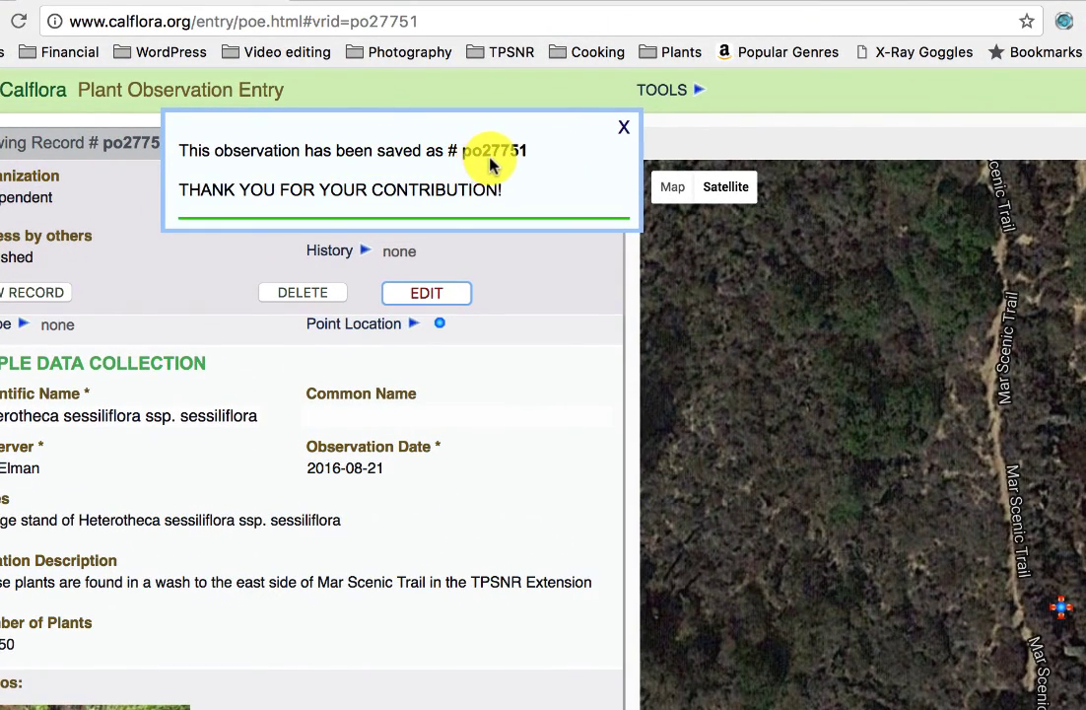
{"action": "left_click", "coordinate": [623, 130]}
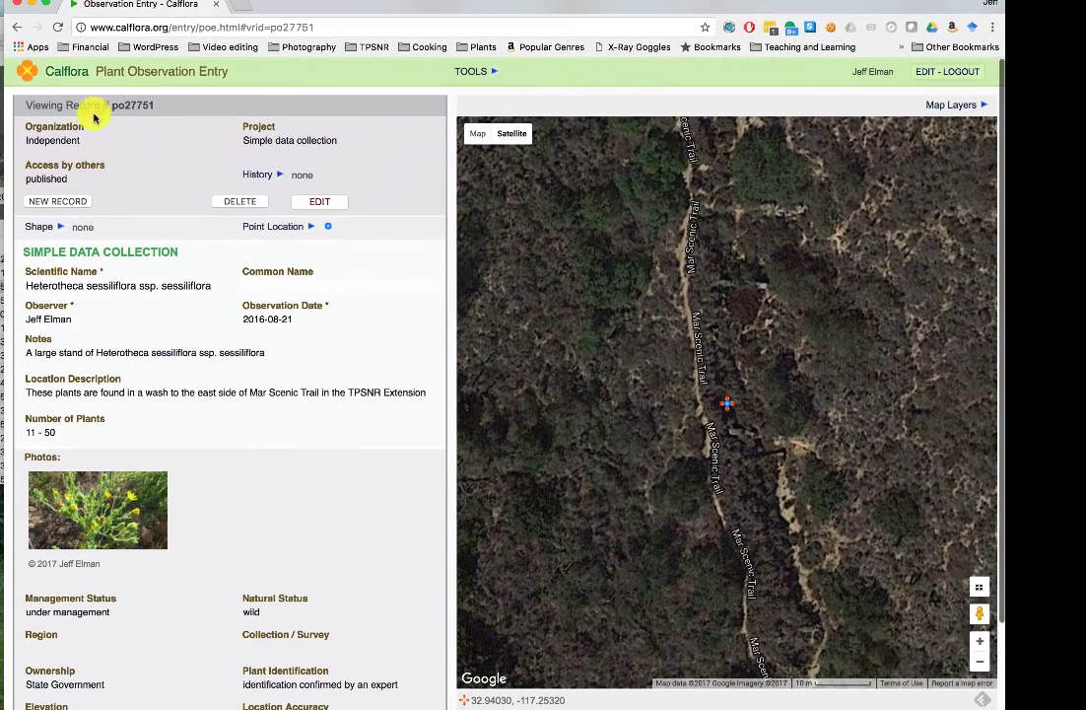
{"action": "left_click", "coordinate": [74, 70]}
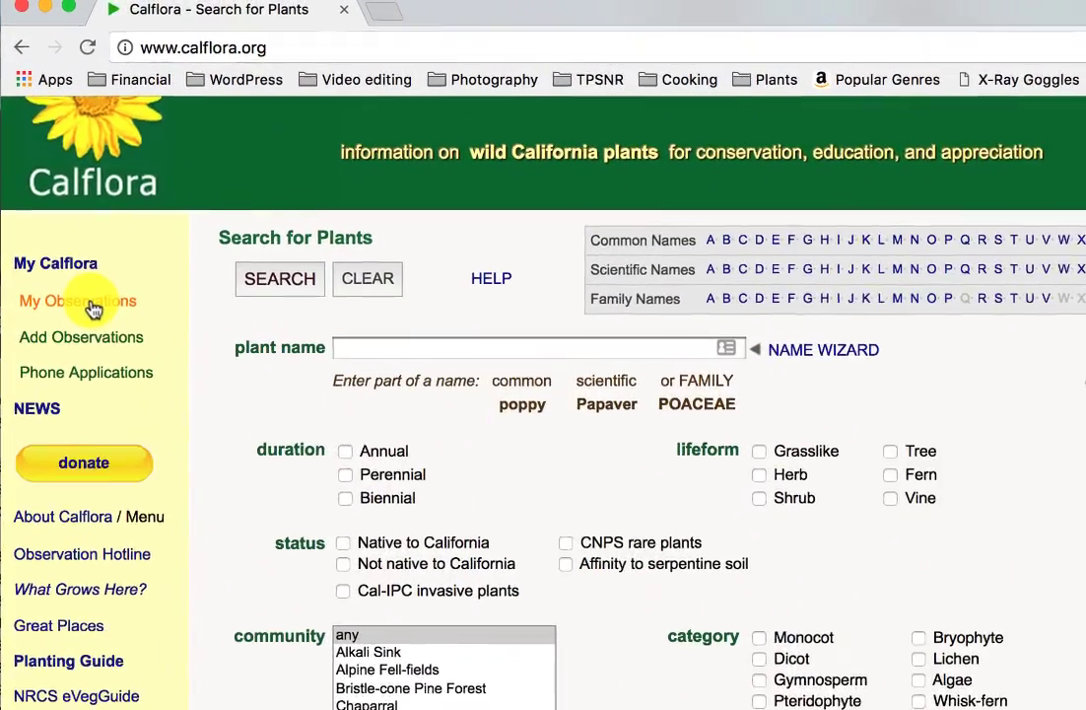
{"action": "left_click", "coordinate": [48, 184]}
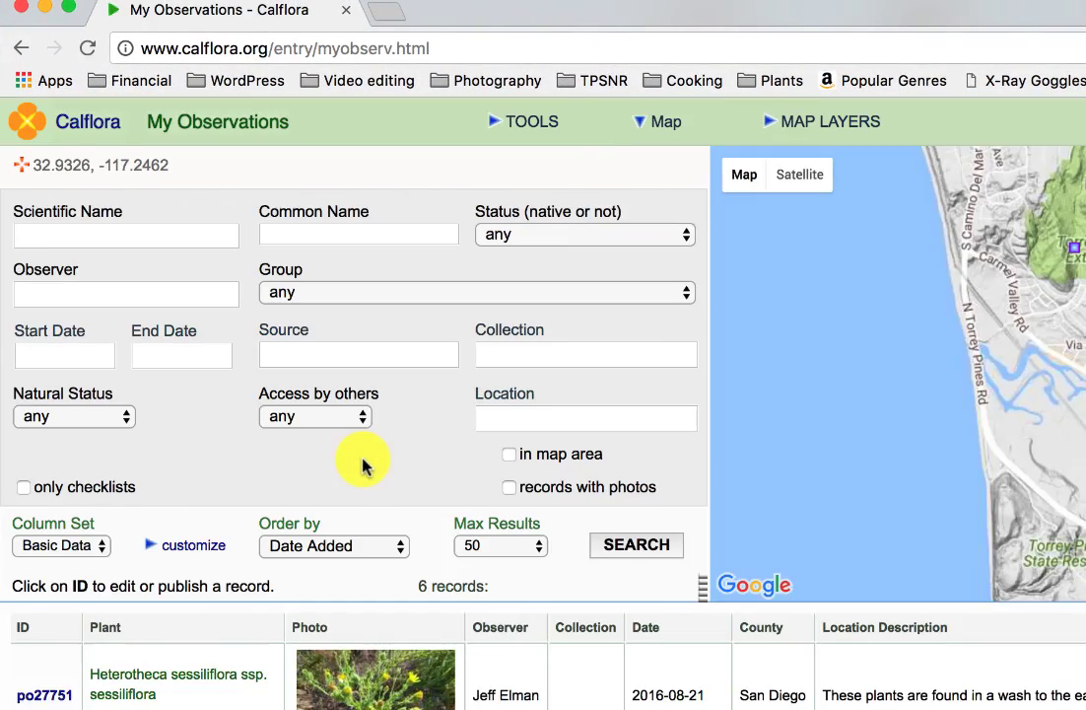
{"action": "scroll", "coordinate": [365, 512], "scroll_direction": "down", "scroll_amount": 1}
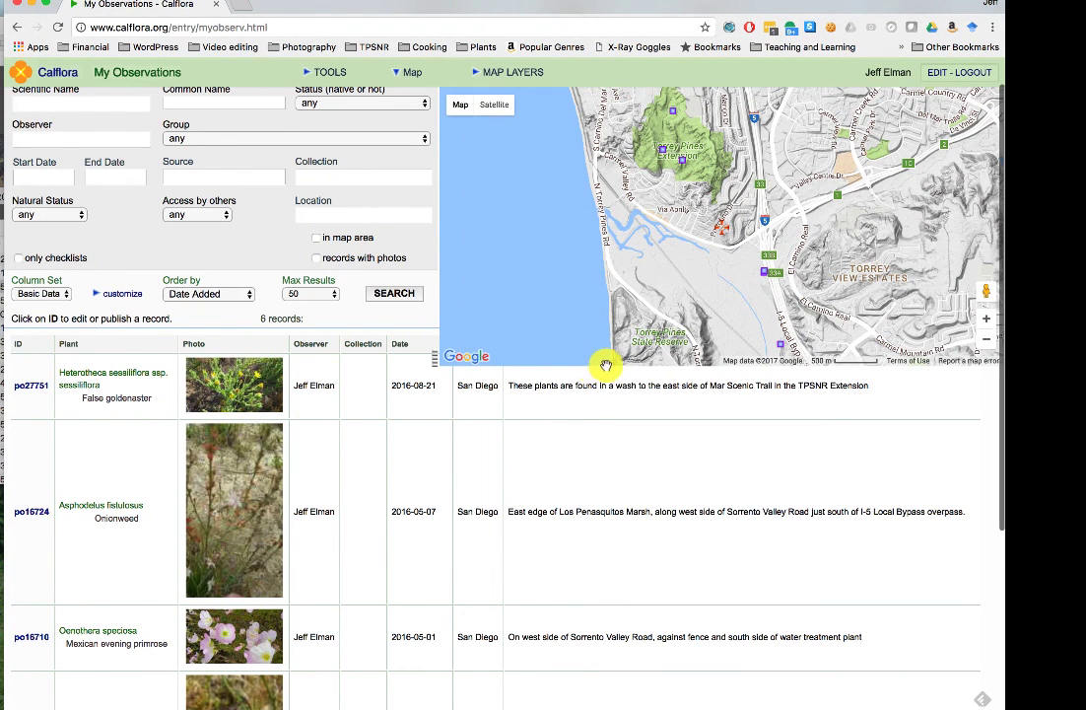
{"action": "left_click", "coordinate": [34, 386]}
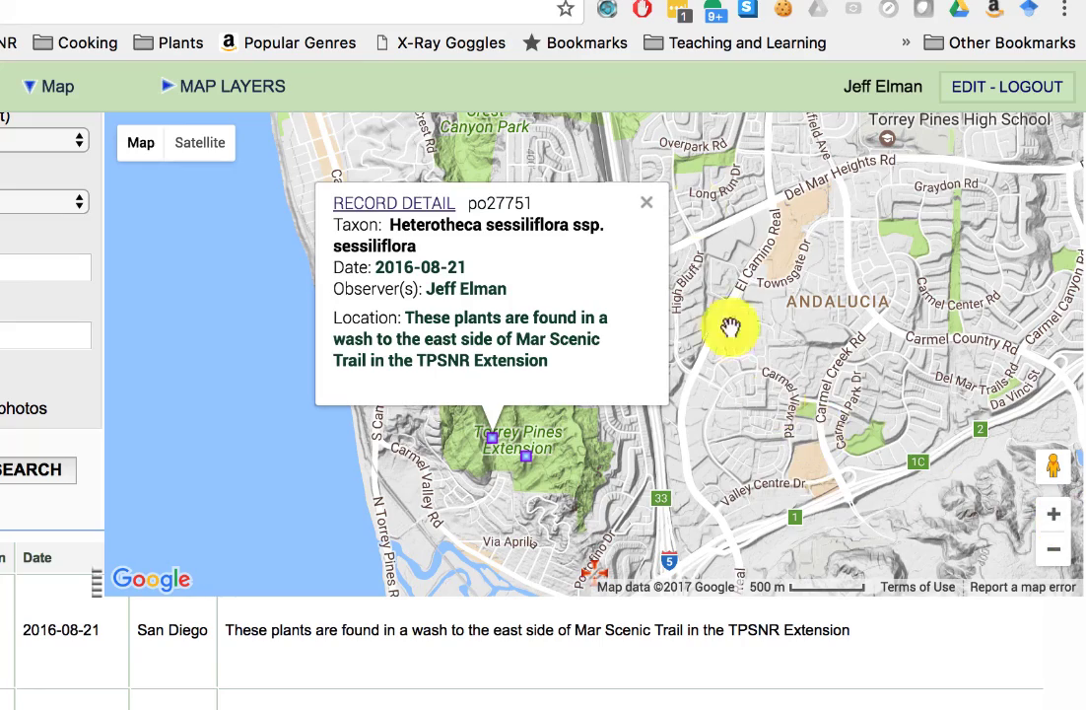
{"action": "left_click", "coordinate": [655, 210]}
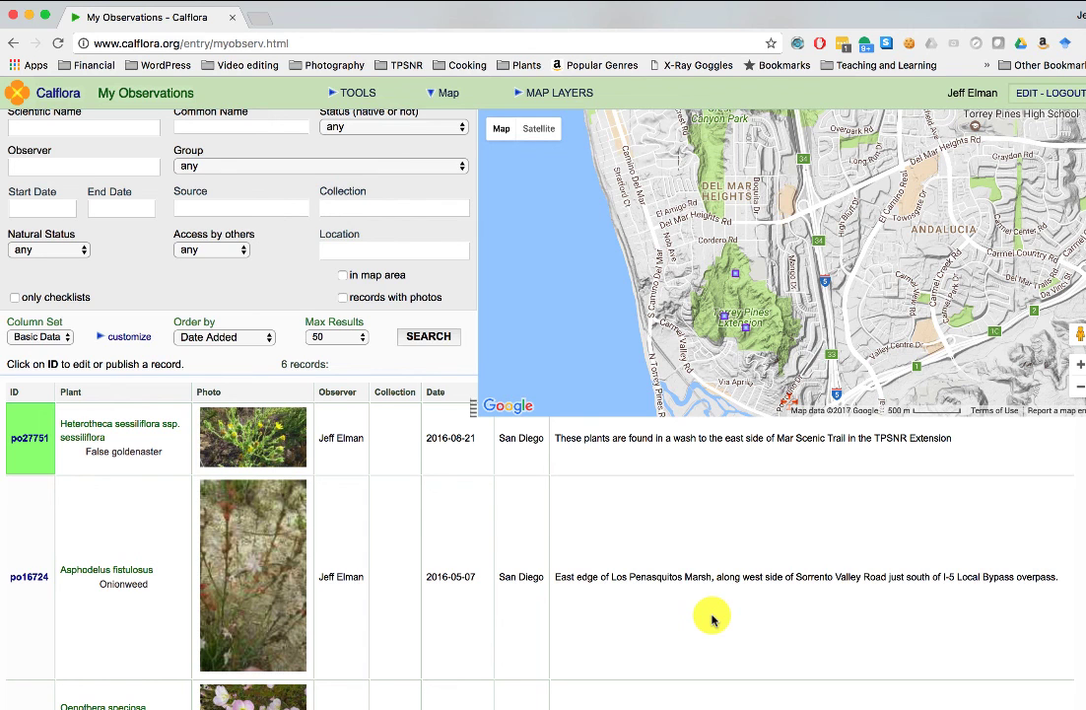
{"action": "scroll", "coordinate": [350, 475], "scroll_direction": "up", "scroll_amount": 2}
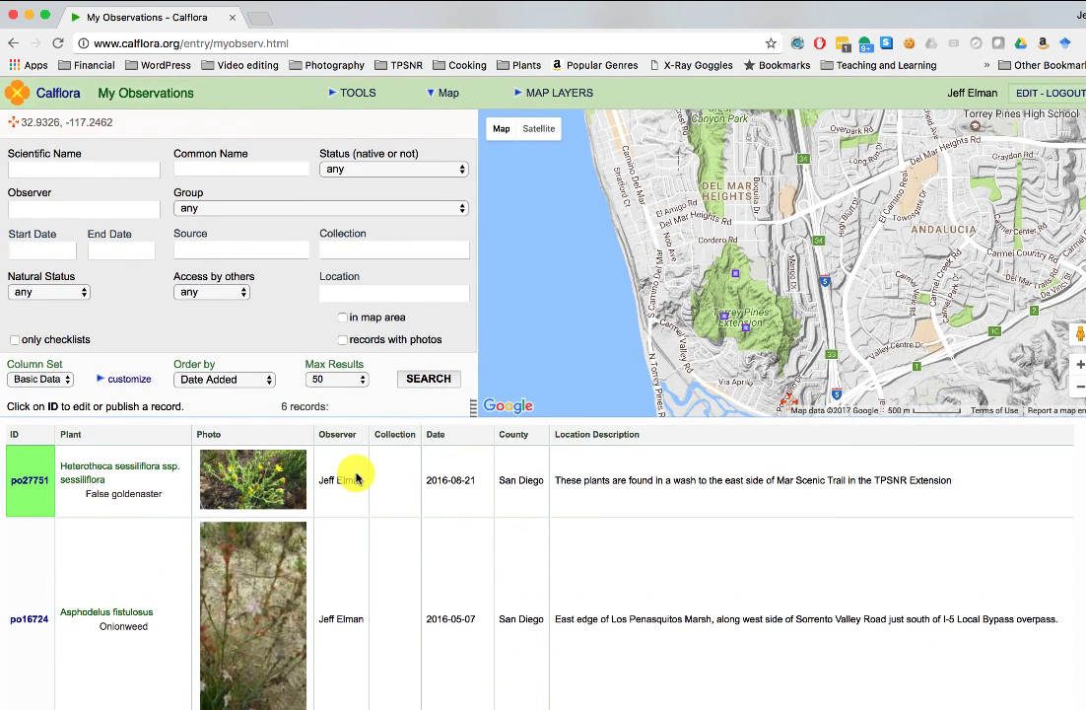
{"action": "left_click", "coordinate": [63, 93]}
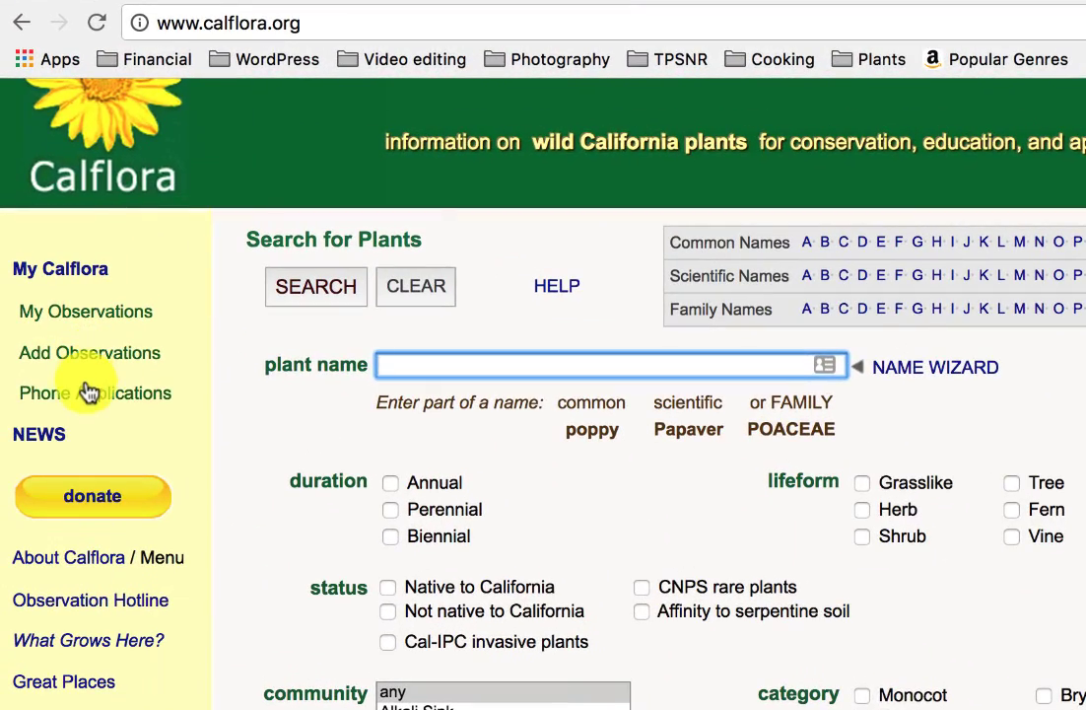
Step: Show the Phone Applications details for Observer Pro (Android) and Observer (iPhone)
{"action": "left_click", "coordinate": [89, 393]}
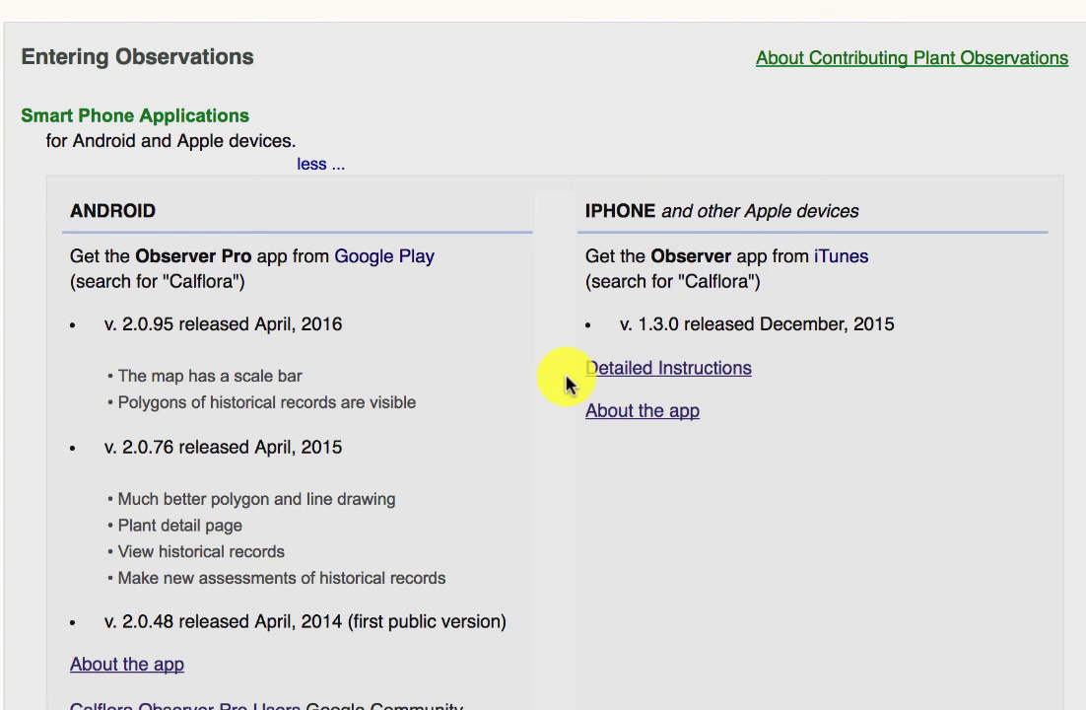
{"action": "scroll", "coordinate": [28, 322], "scroll_direction": "down", "scroll_amount": 3}
{"action": "scroll", "coordinate": [28, 322], "scroll_direction": "down", "scroll_amount": 3}
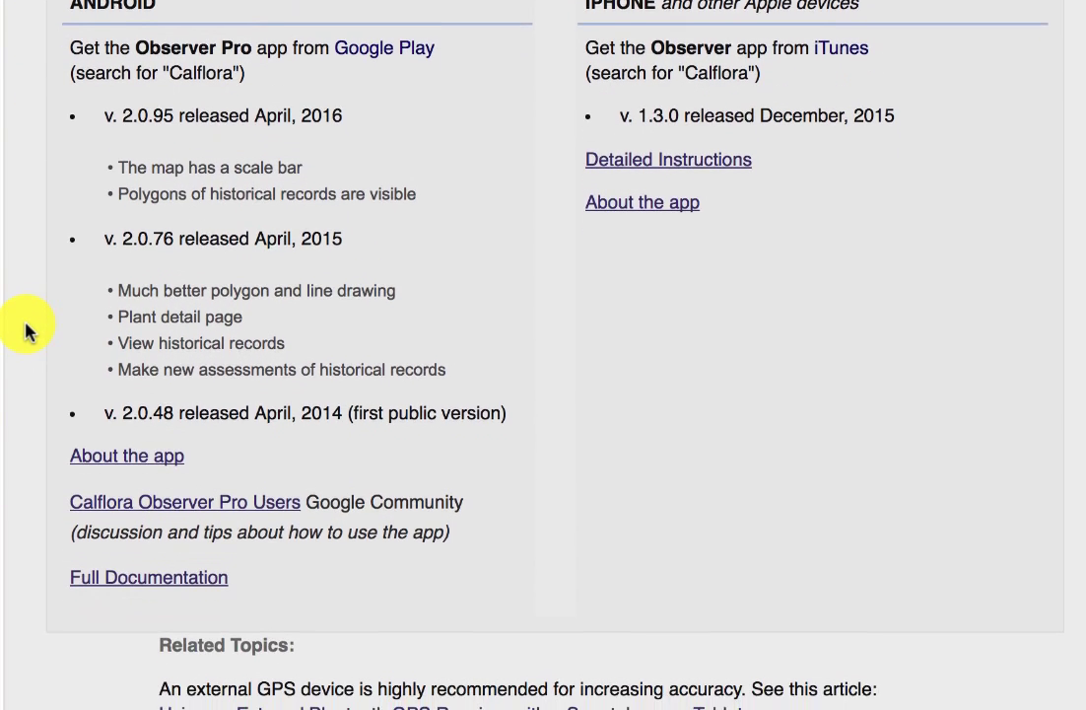
{"action": "scroll", "coordinate": [28, 332], "scroll_direction": "up", "scroll_amount": 9}
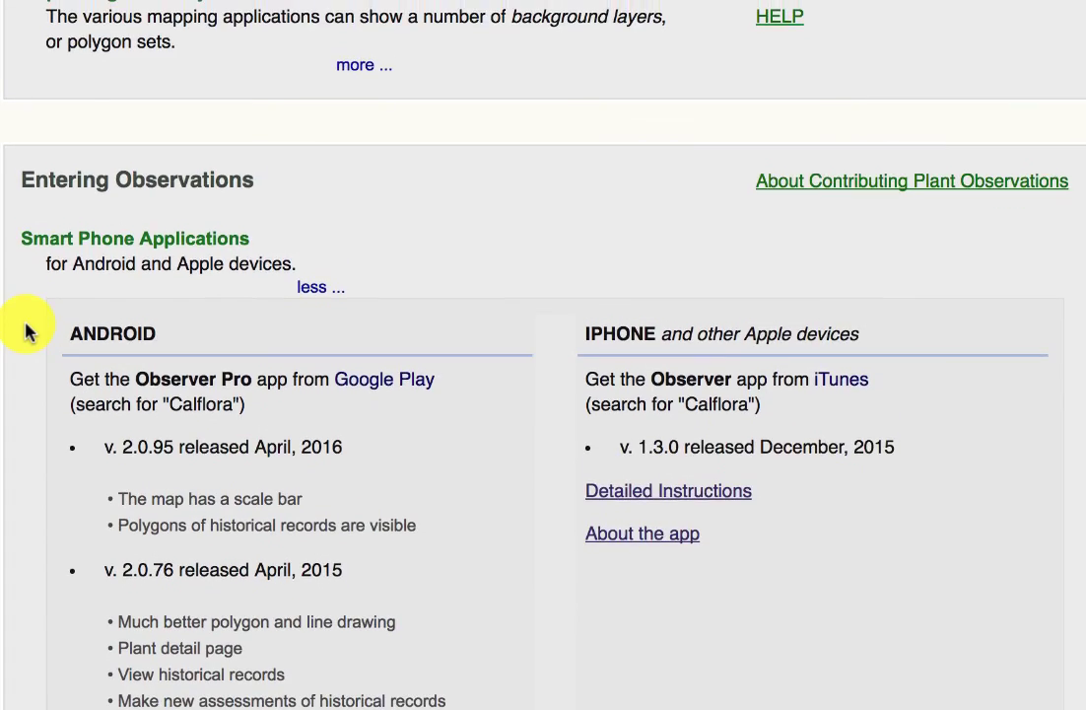